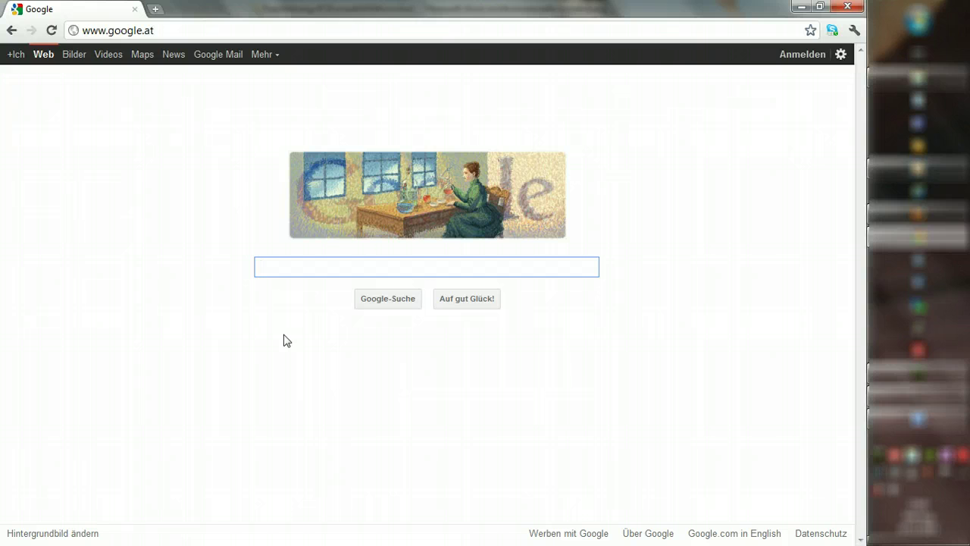
Step: Load mail.google.com in Chrome and start creating a new Google account
click(310, 416)
click(165, 29)
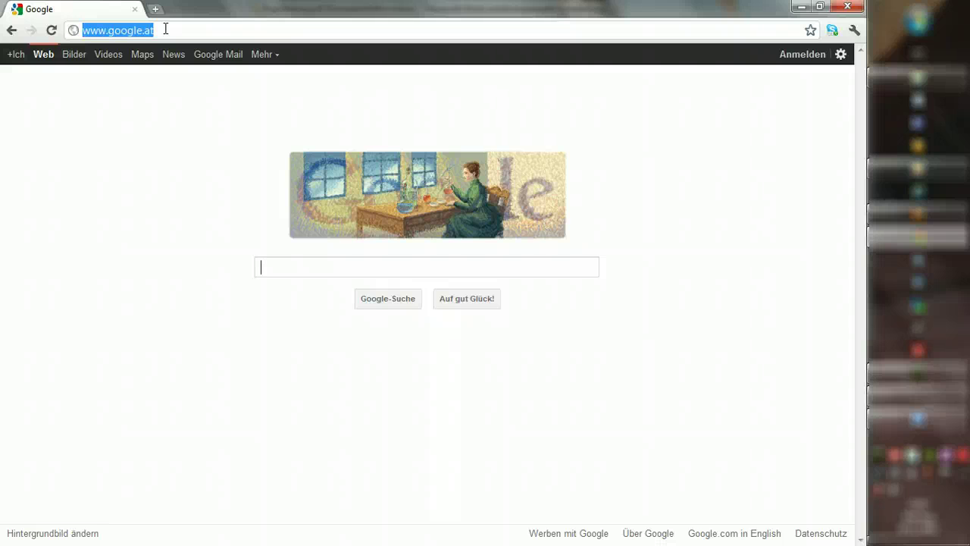
click(329, 336)
click(190, 30)
drag(190, 30, 193, 132)
text(mail.google.cm)
key(BackSpace)
text(om)
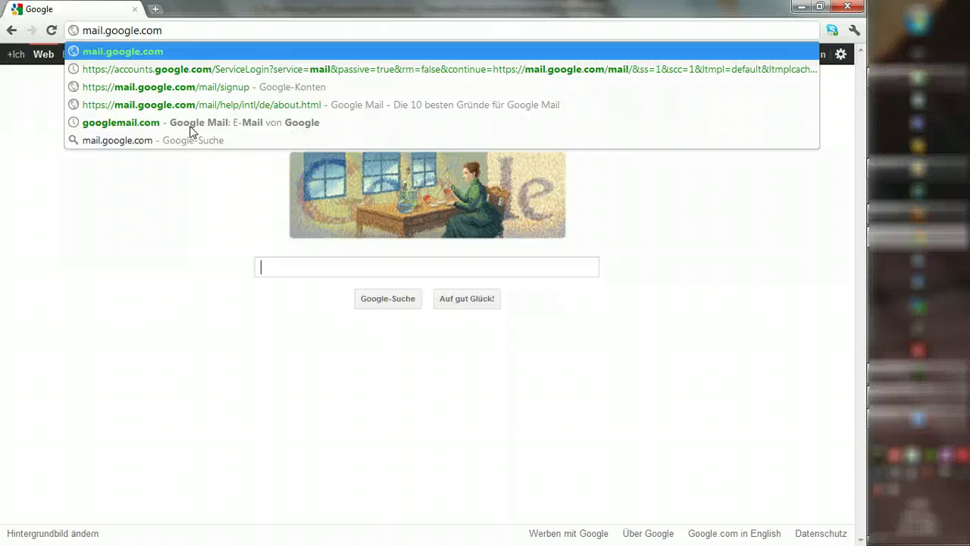
key(Return)
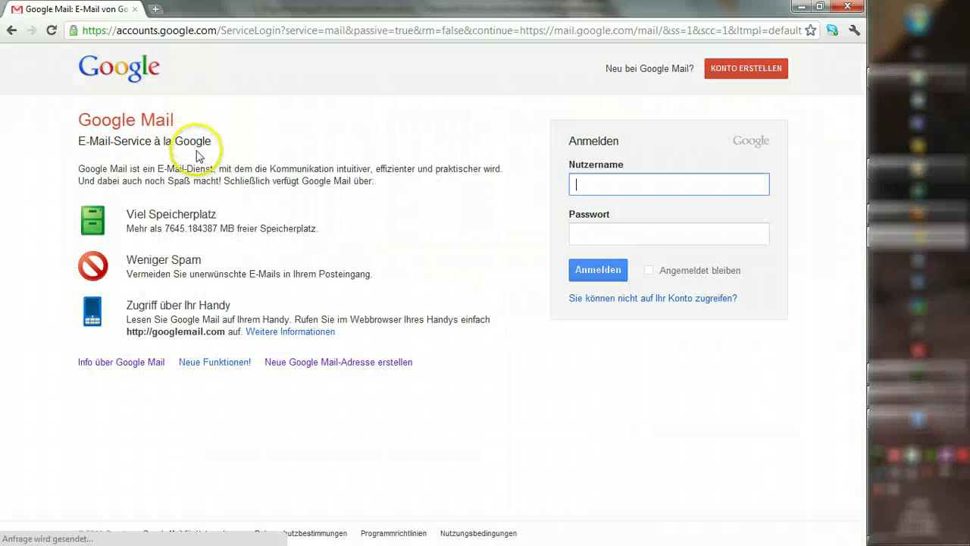
click(741, 73)
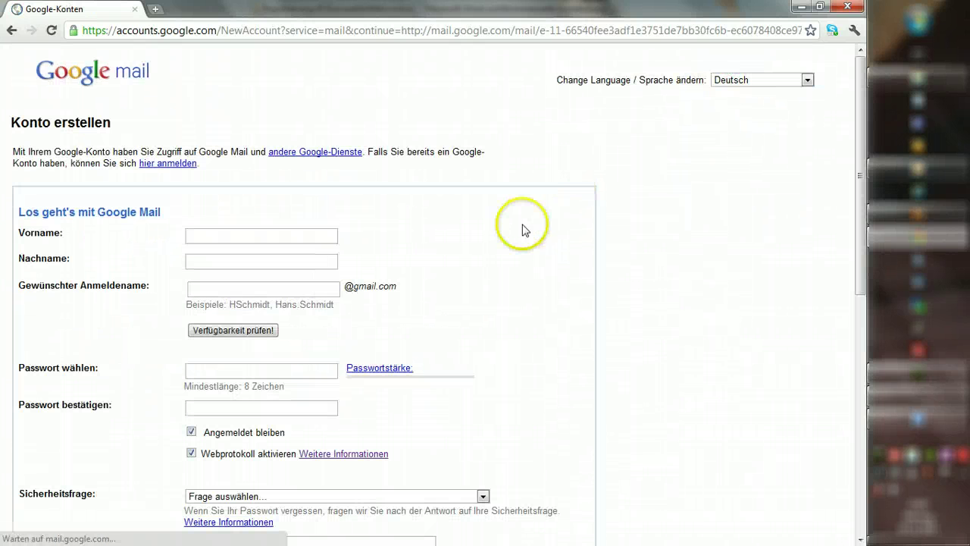
Step: Enter the first name and last name in the Gmail sign-up form
scroll(864, 182, down, 2)
scroll(867, 185, down, 1)
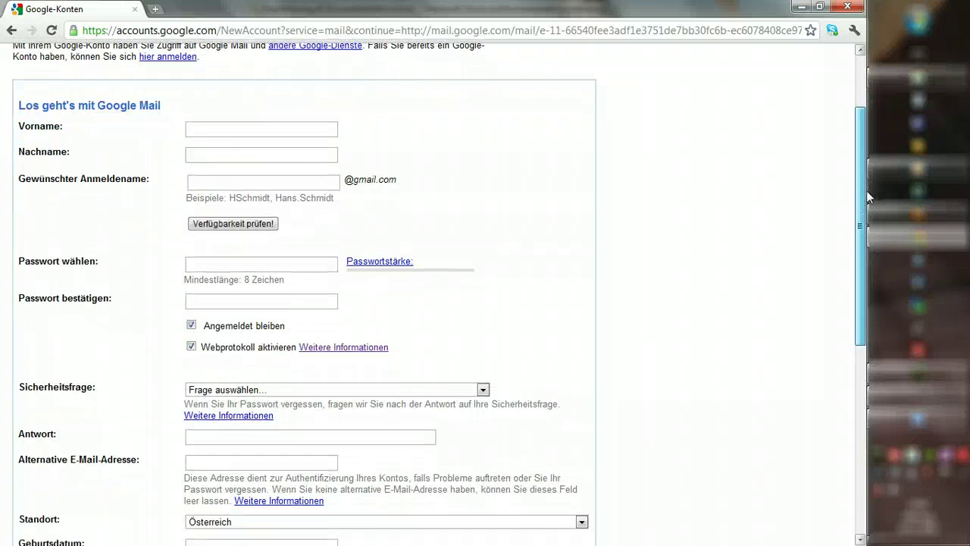
click(234, 126)
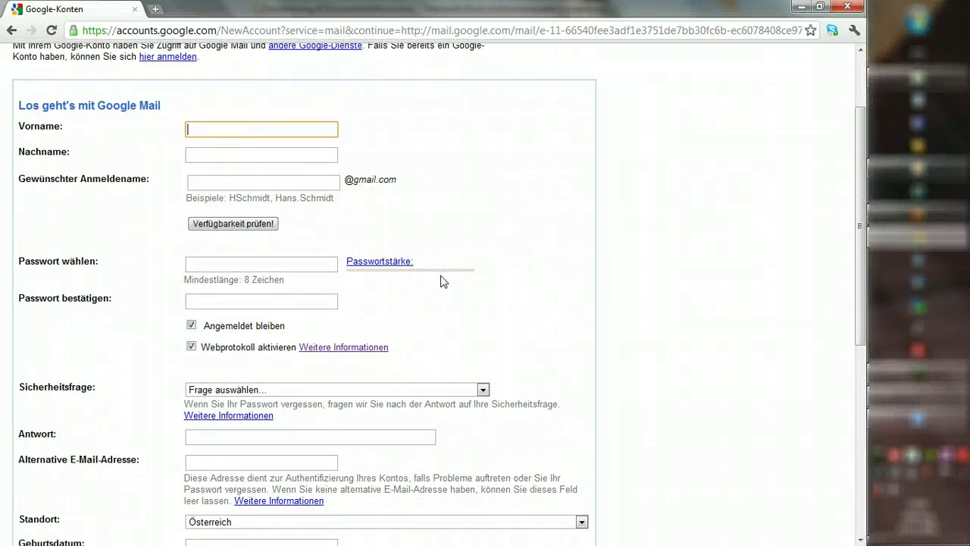
text(Max)
key(Tab)
text(Nach)
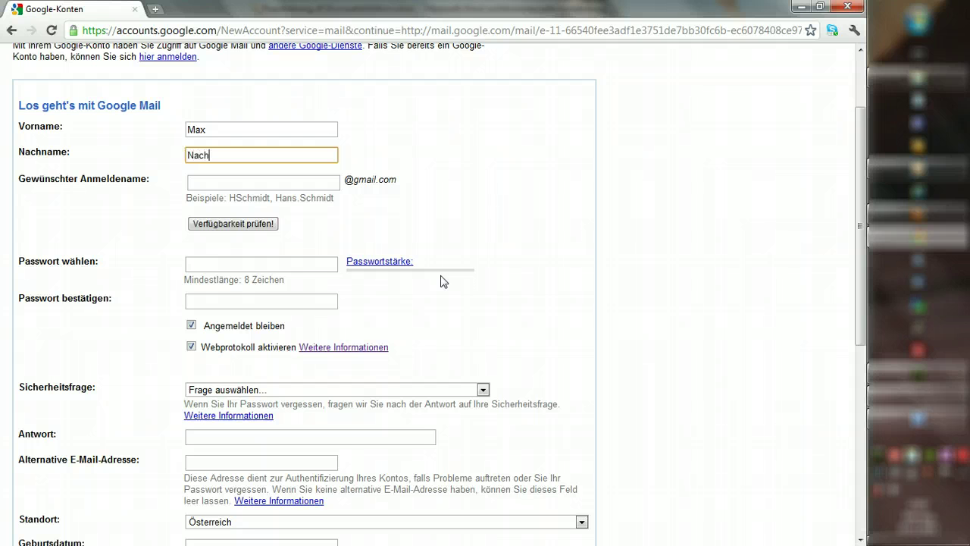
key(BackSpace)
key(BackSpace)
key(BackSpace)
key(BackSpace)
text(Mü)
key(BackSpace)
text(zve)
key(BackSpace)
key(BackSpace)
key(BackSpace)
text(uster)
Step: Enter a desired username and check its availability
key(Tab)
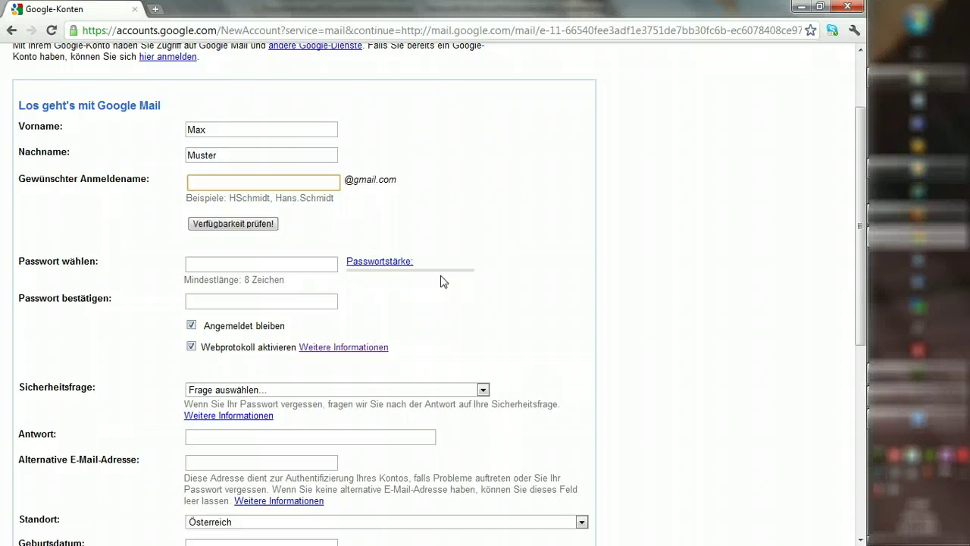
click(248, 224)
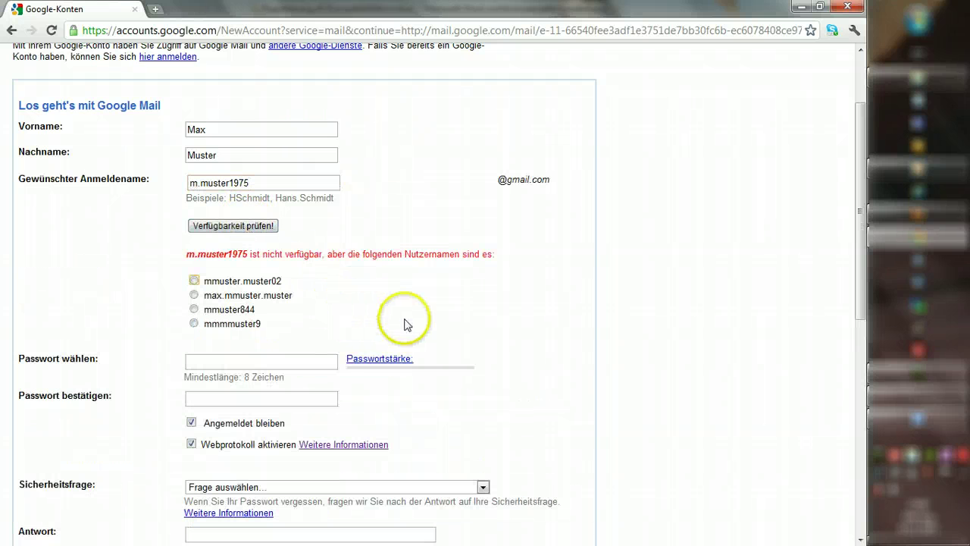
click(215, 281)
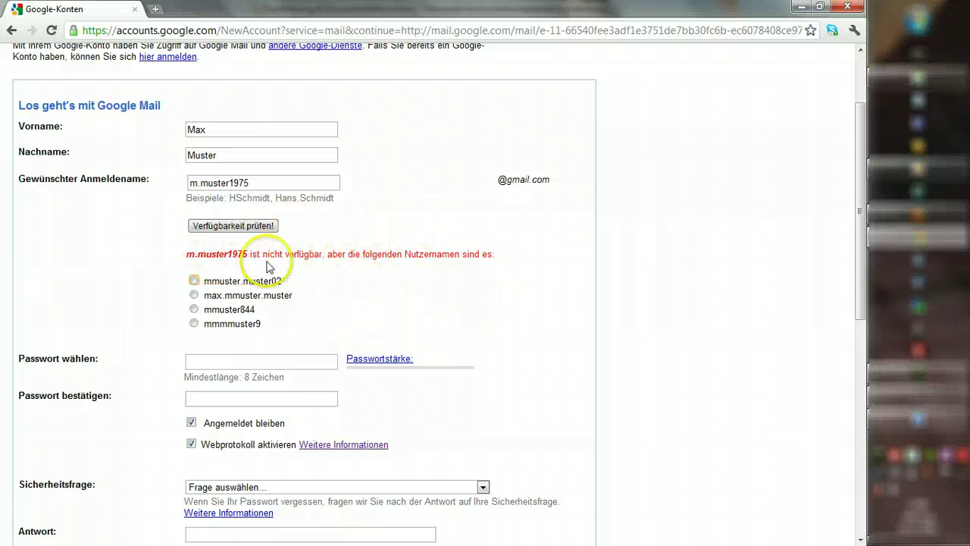
drag(861, 265, 860, 320)
Step: Enter the account password in Passwort wählen and confirm it
click(239, 266)
text(*********)
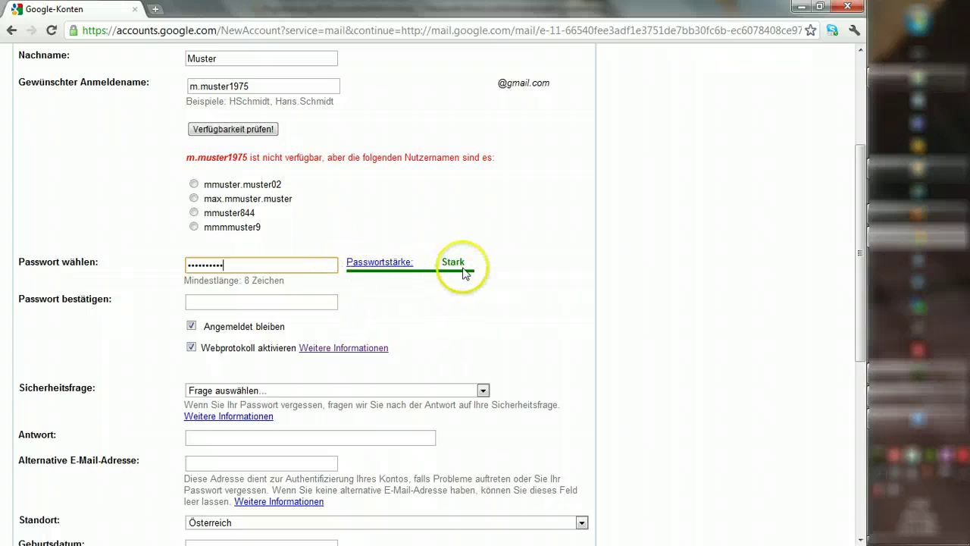
click(278, 300)
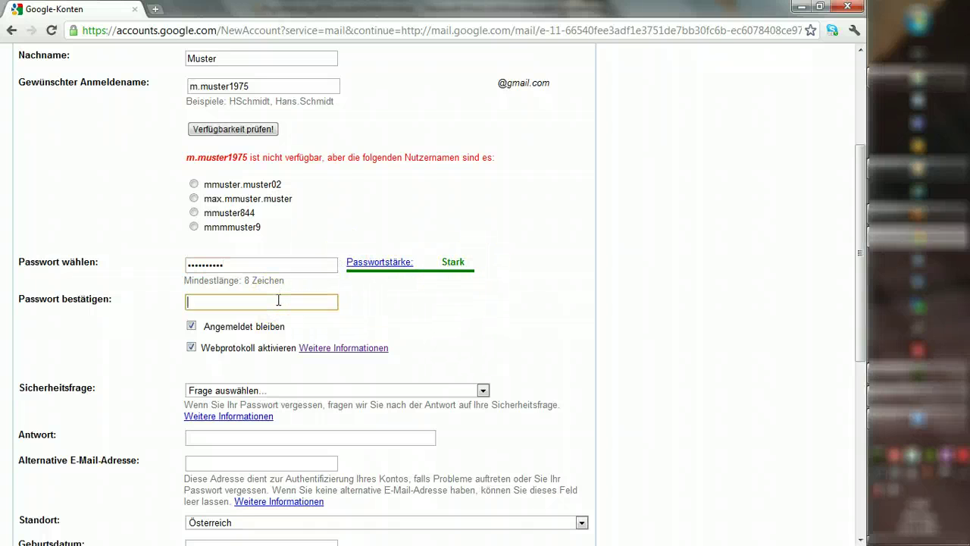
text(•••••••••)
key(BackSpace)
key(BackSpace)
key(BackSpace)
key(BackSpace)
key(BackSpace)
key(BackSpace)
key(BackSpace)
key(BackSpace)
key(BackSpace)
text(••••••••••)
Step: Uncheck Angemeldet bleiben and Webprotokoll aktivieren
scroll(340, 325, down, 3)
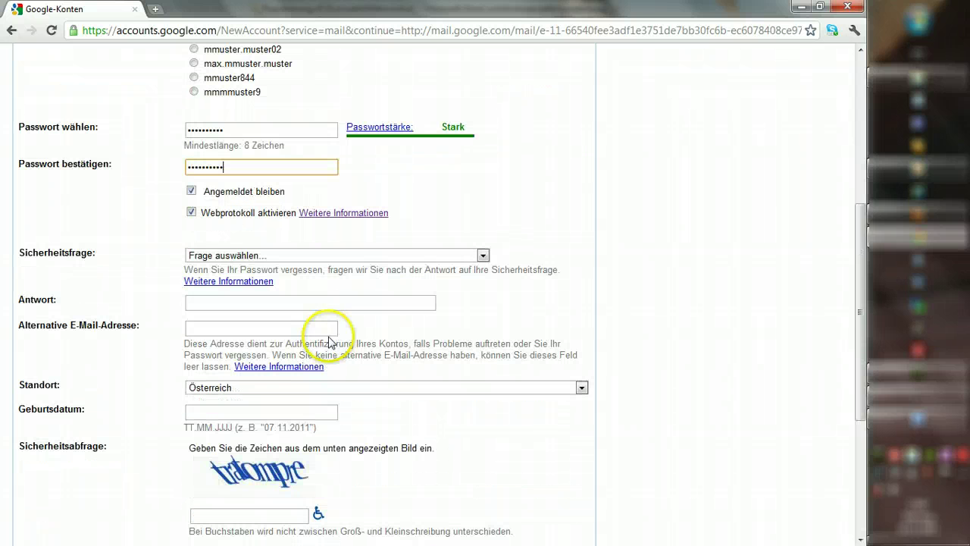
click(191, 193)
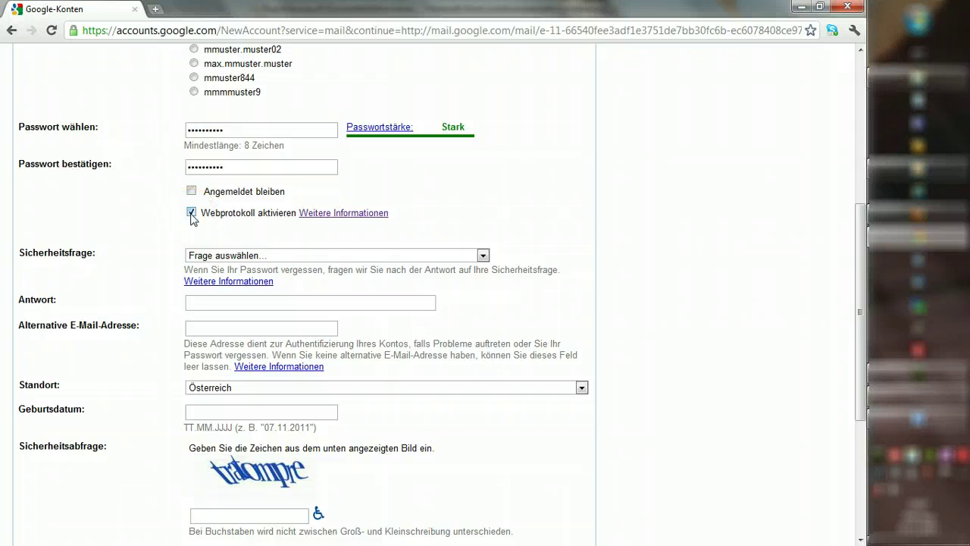
click(191, 214)
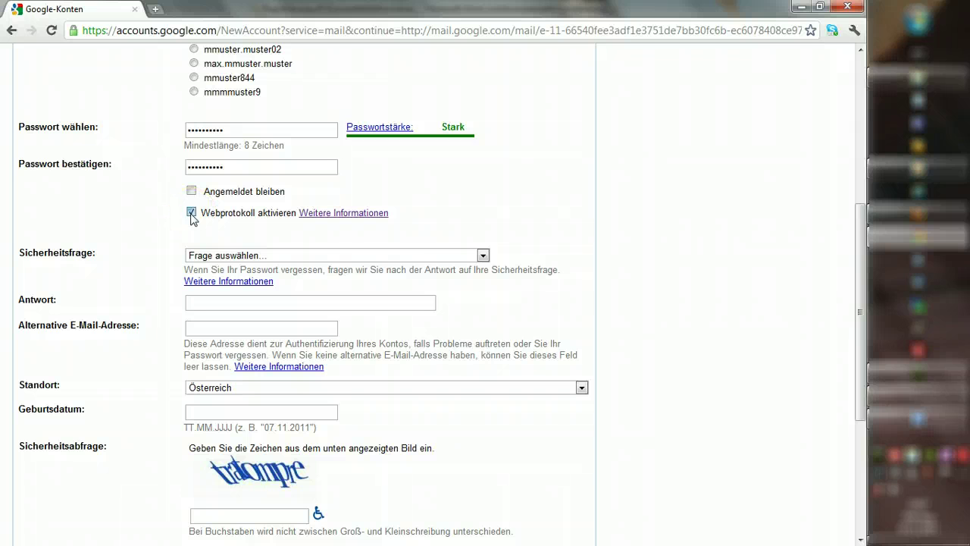
Step: Use the custom security question 'Welcher ist mein Lieblingsfilm' and type its answer
click(228, 256)
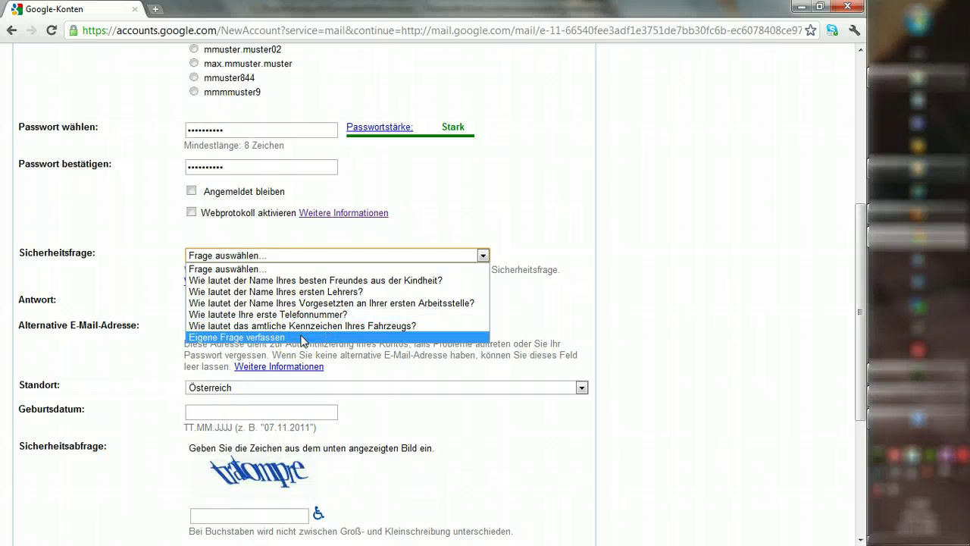
click(302, 338)
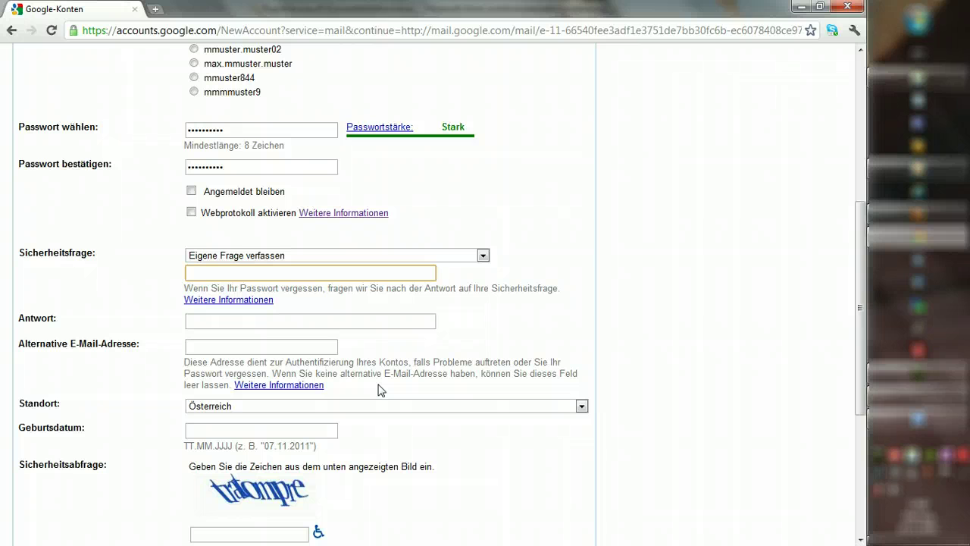
key(Tab)
key(Tab)
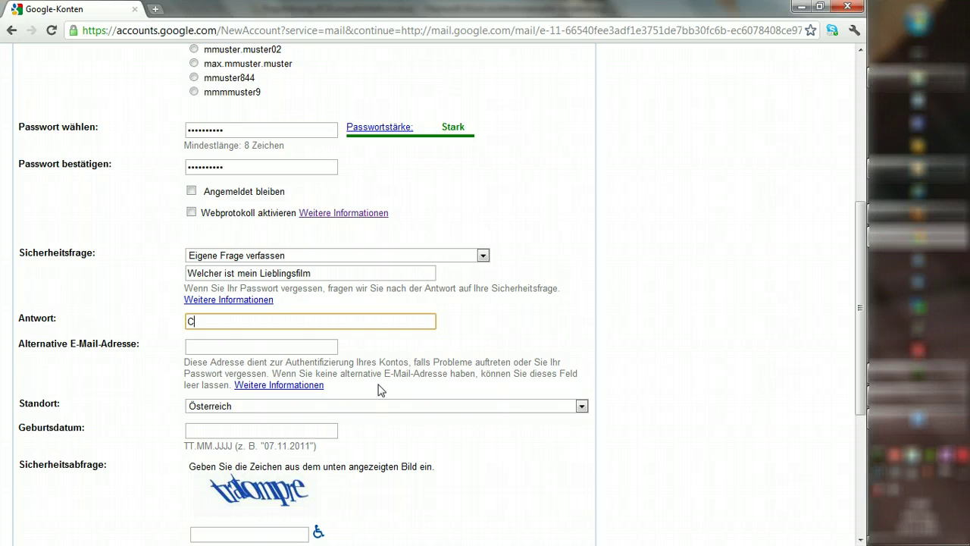
key(BackSpace)
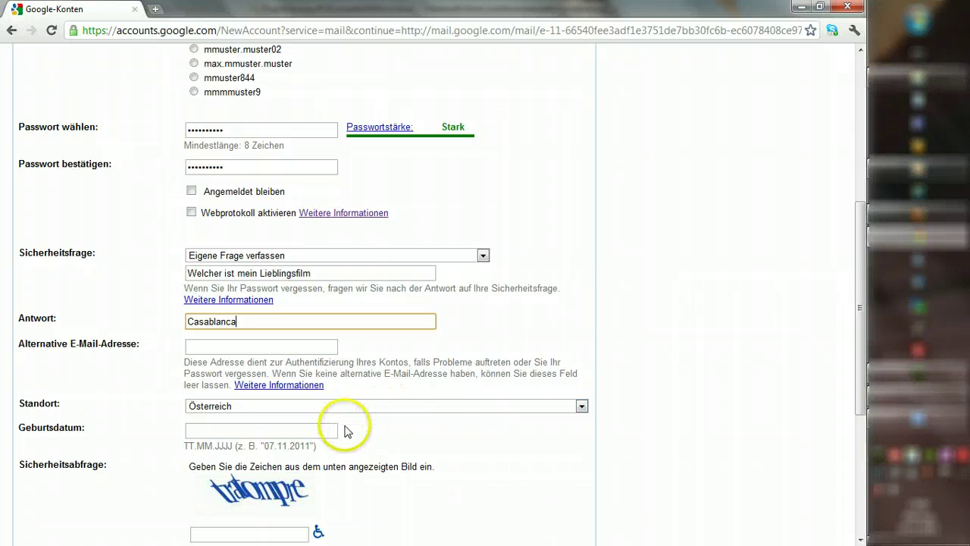
drag(861, 311, 861, 381)
click(208, 263)
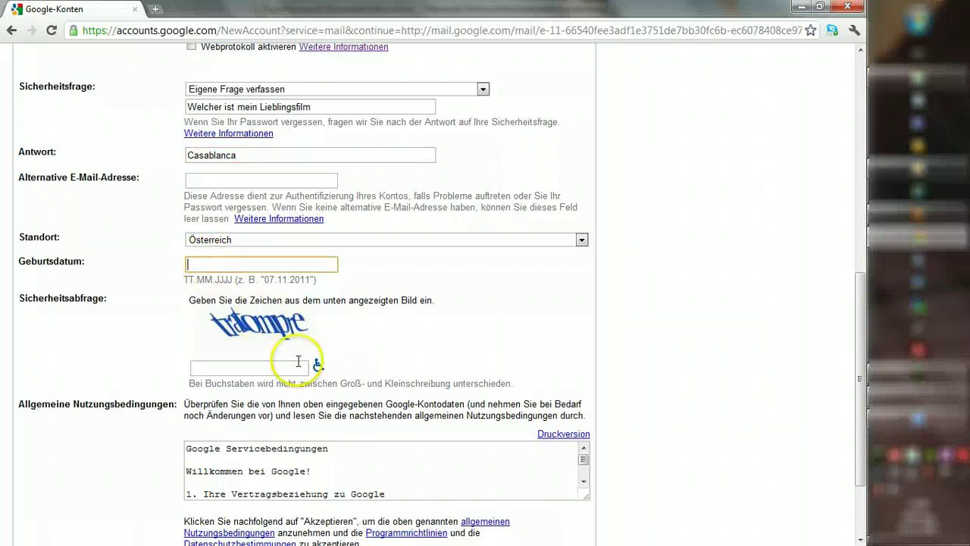
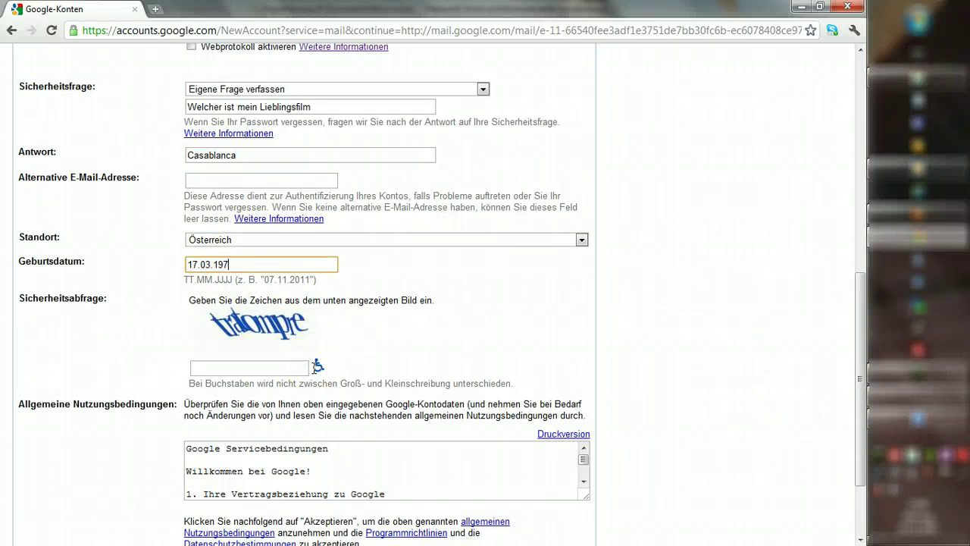
drag(859, 337, 857, 385)
click(223, 271)
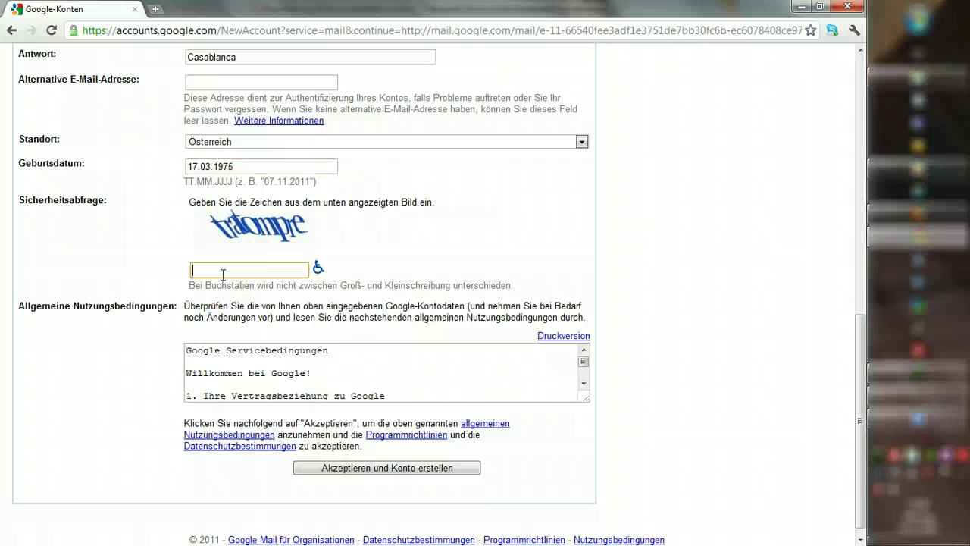
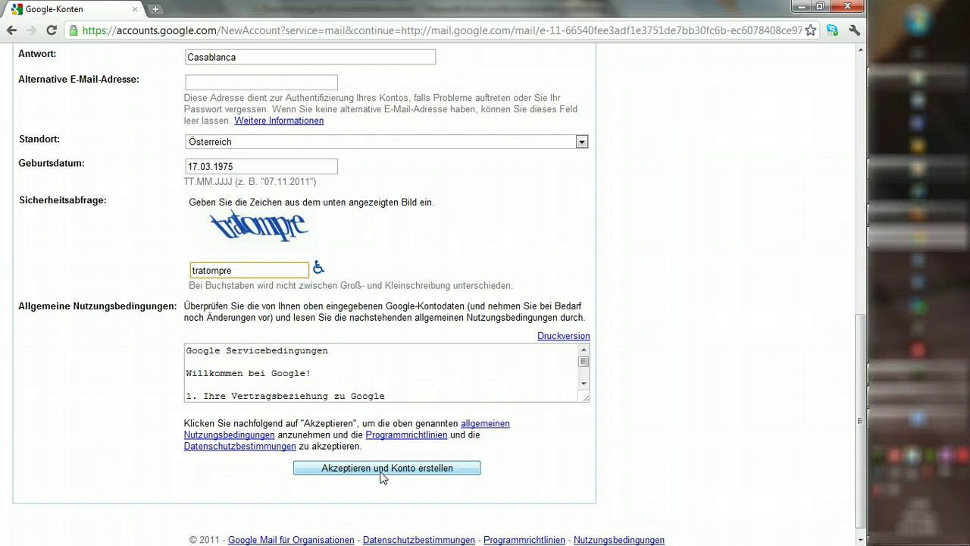
Step: Try Akzeptieren und Konto erstellen several times, then go back to the sign-in page
click(390, 474)
click(396, 475)
click(406, 471)
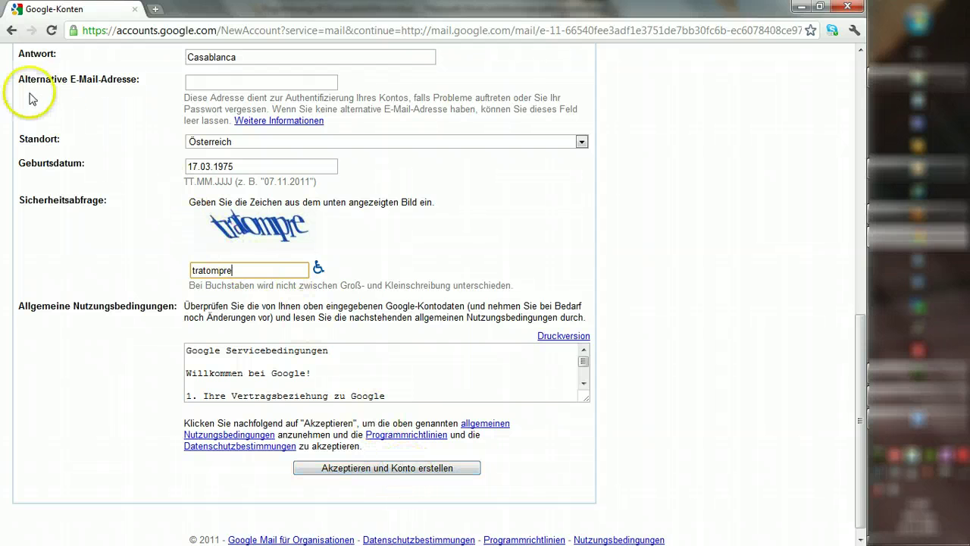
click(13, 33)
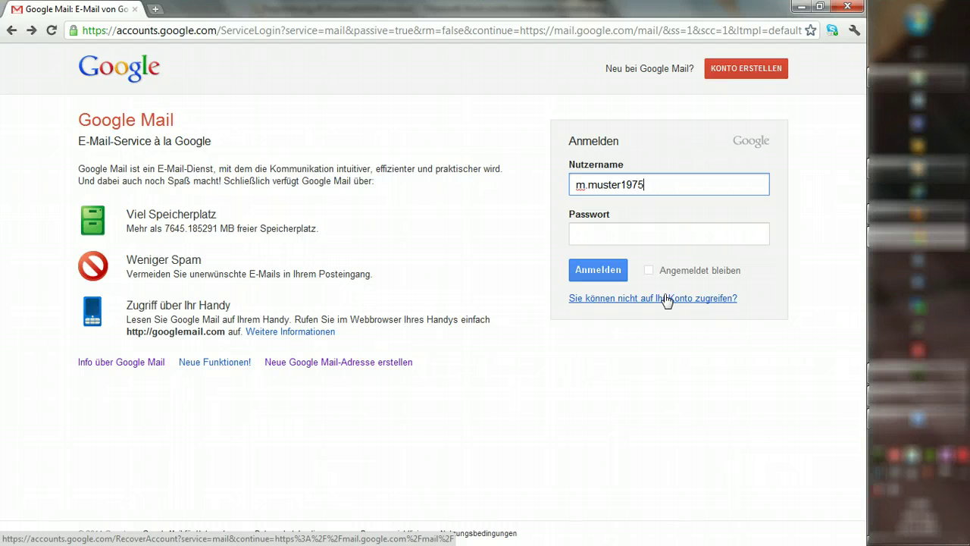
Step: Enter the account password and sign in to the new Gmail inbox
click(648, 235)
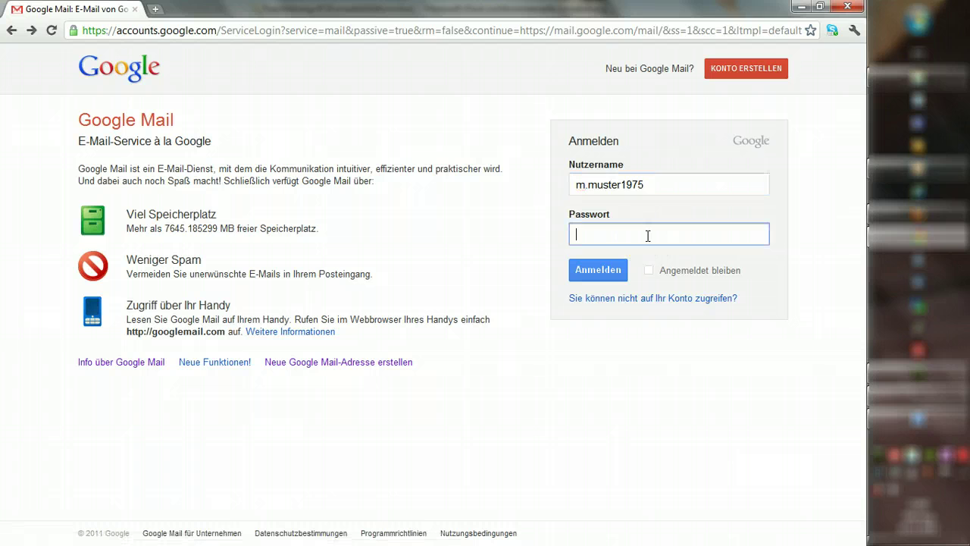
text(•)
click(595, 271)
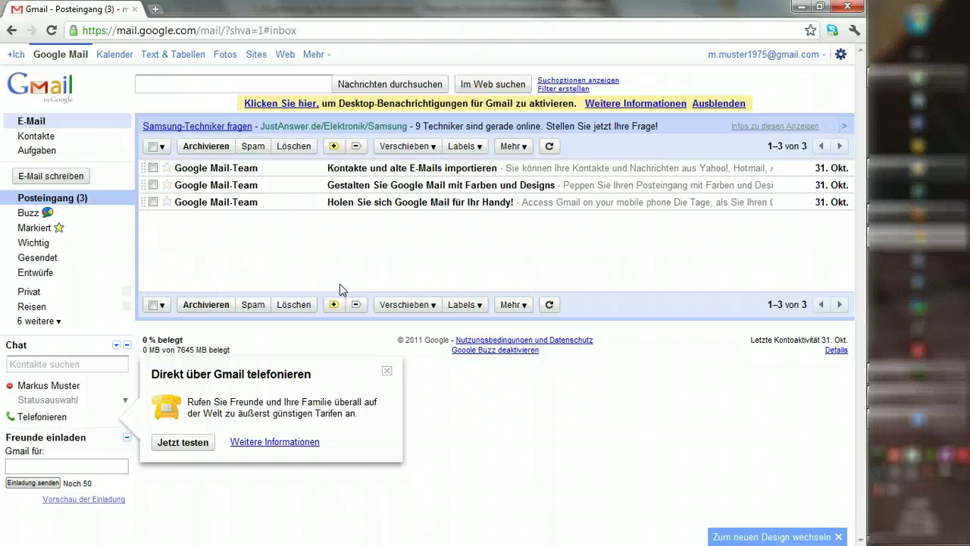
Step: Open google.at in a second tab beside the Gmail inbox
click(341, 275)
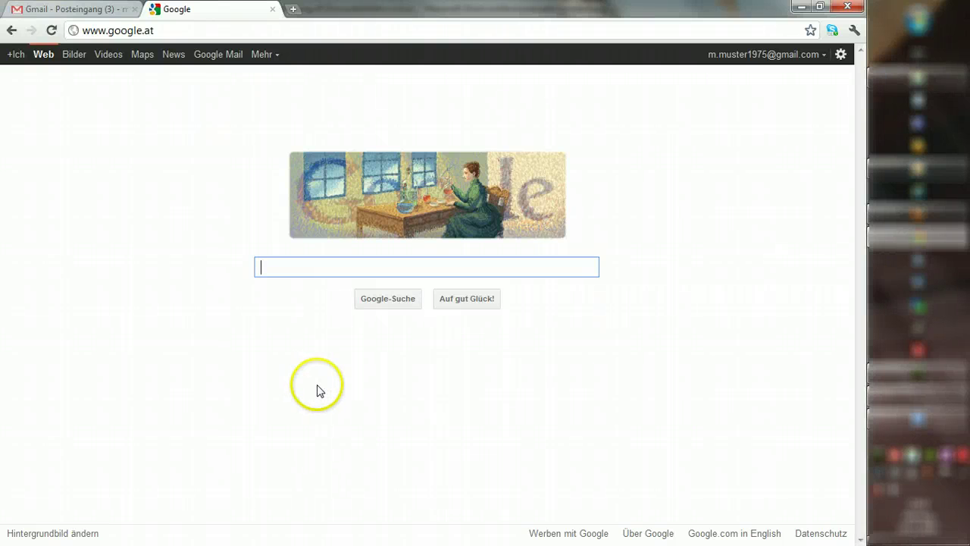
click(171, 35)
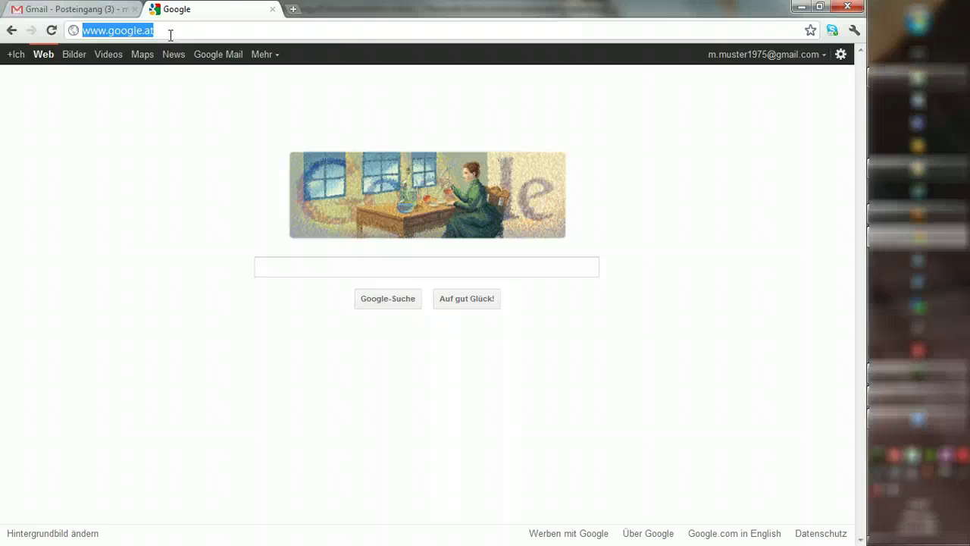
text(www.gmx.at)
key(Return)
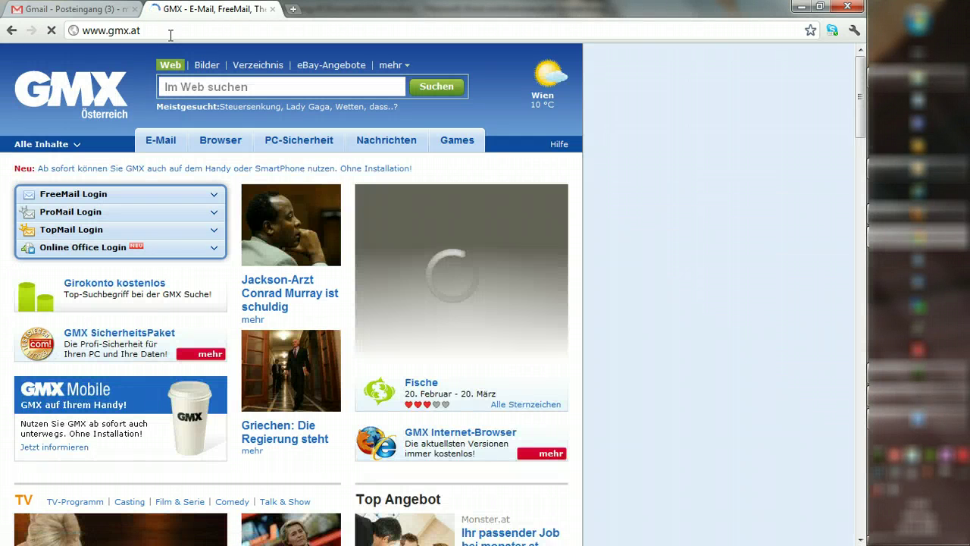
click(215, 194)
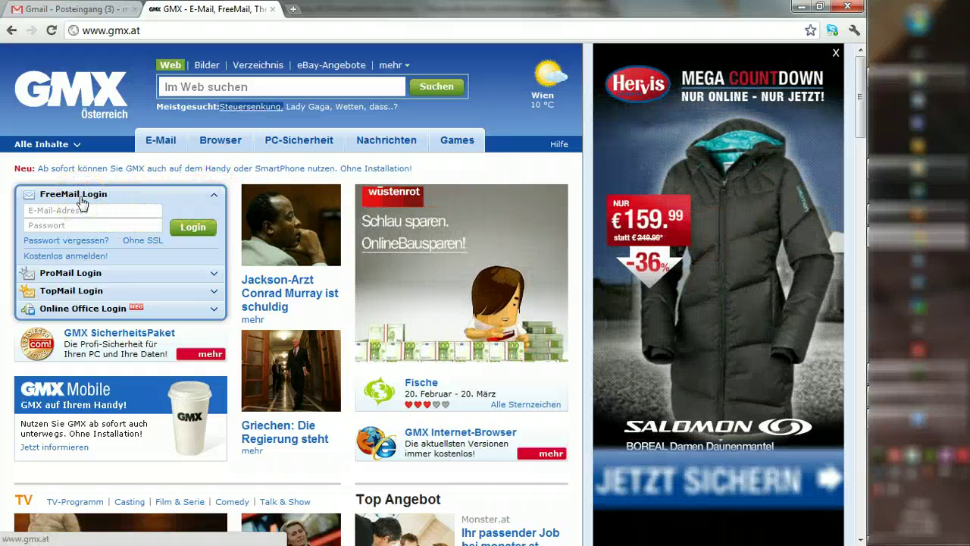
click(66, 258)
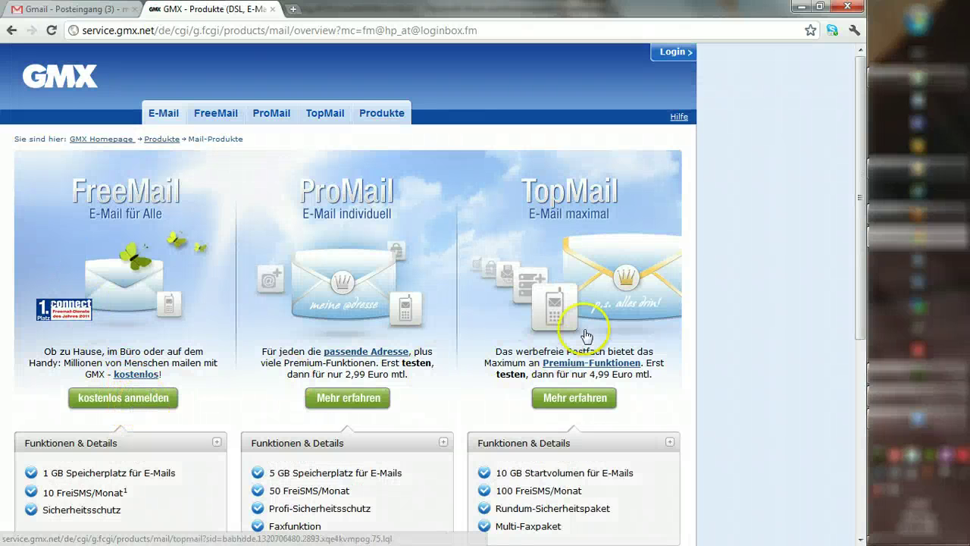
Step: Pick 'kostenlos anmelden' under FreeMail on the Mail-Produkte page
drag(866, 151, 875, 204)
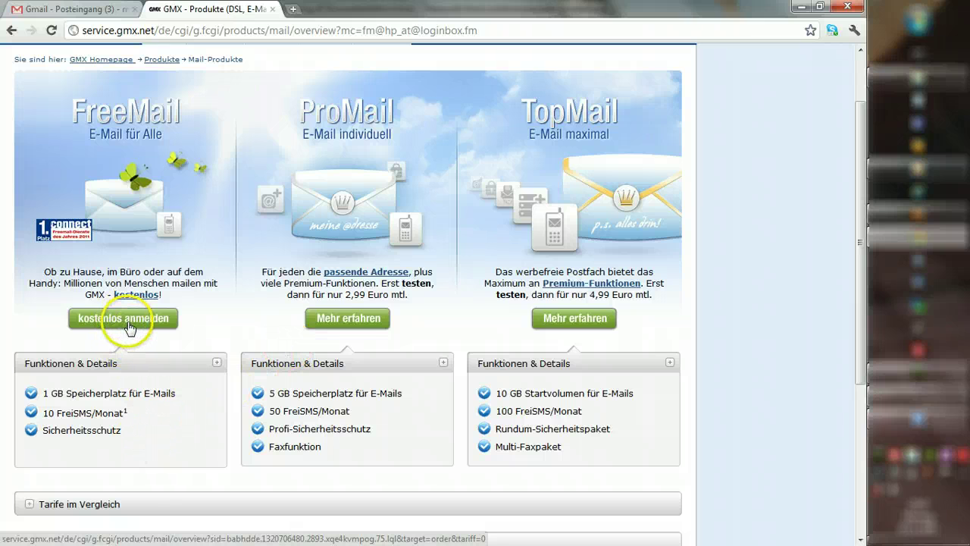
click(144, 325)
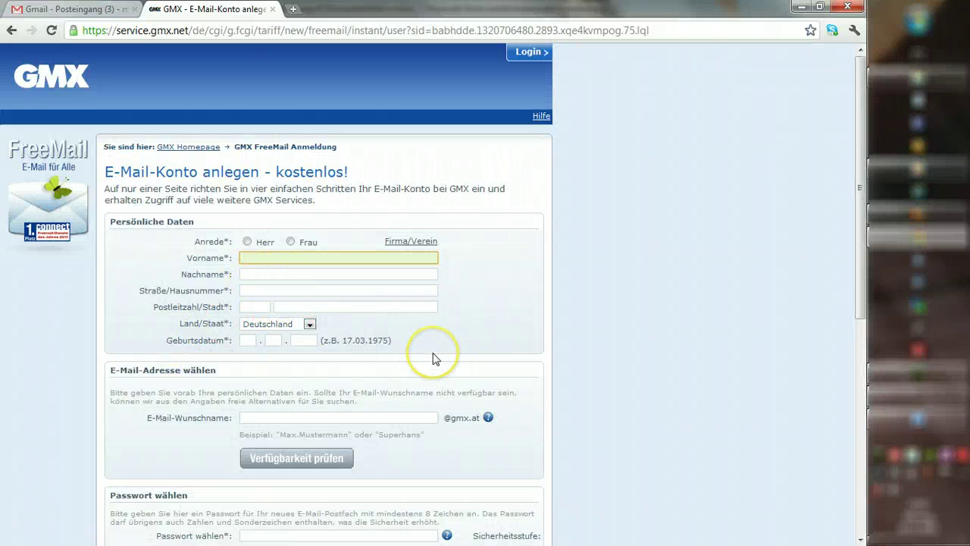
Step: Select Herr and autofill first name, last name, street, postcode and city
click(247, 242)
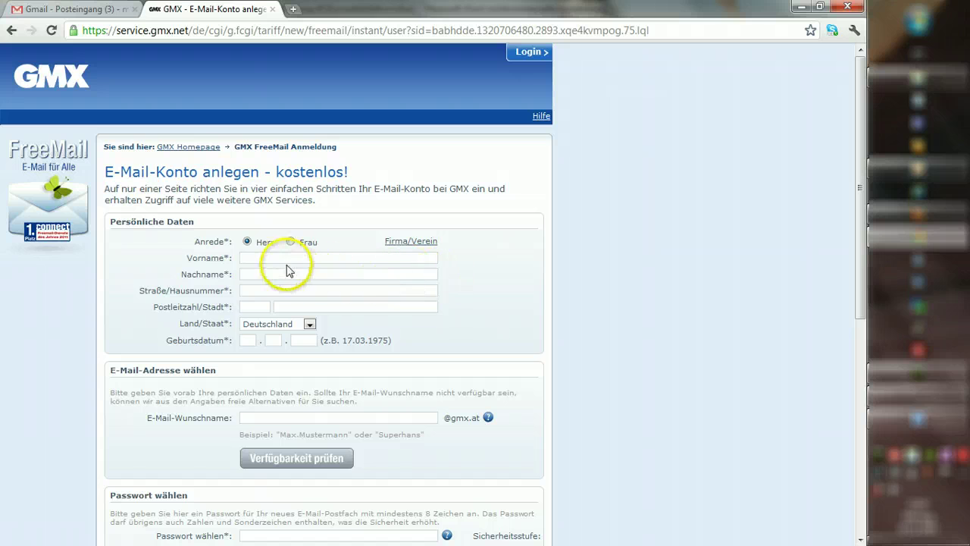
click(280, 256)
click(280, 256)
click(279, 271)
click(268, 274)
click(268, 274)
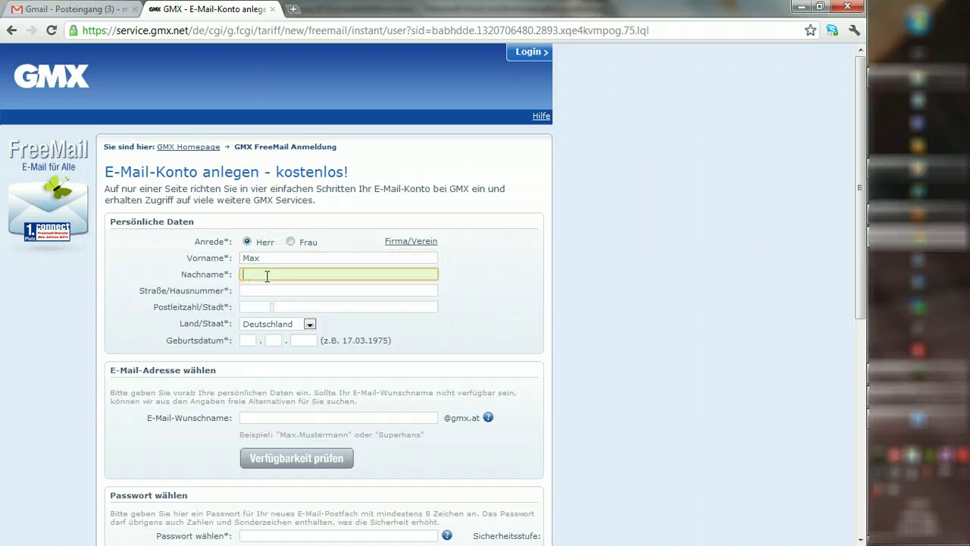
click(267, 290)
click(260, 291)
click(260, 292)
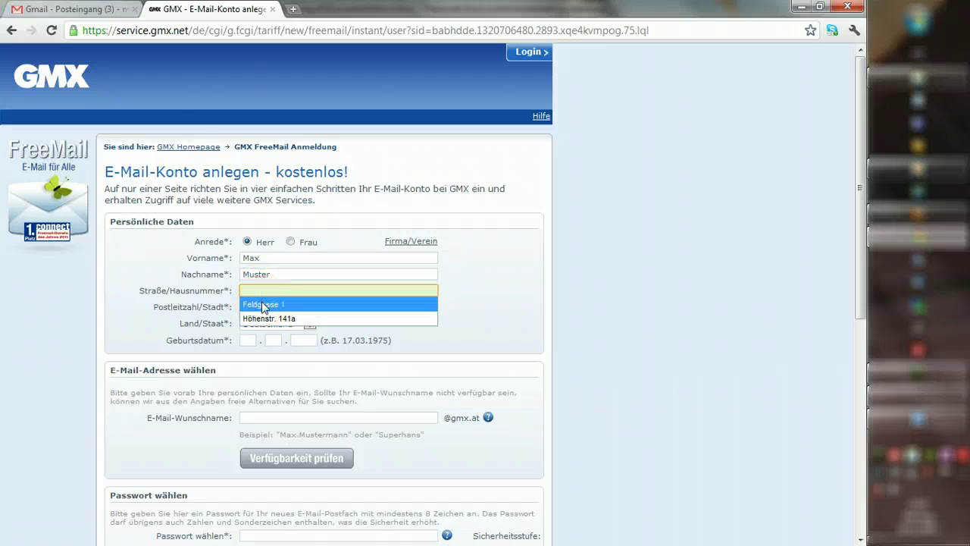
click(259, 305)
click(259, 307)
click(265, 321)
click(292, 323)
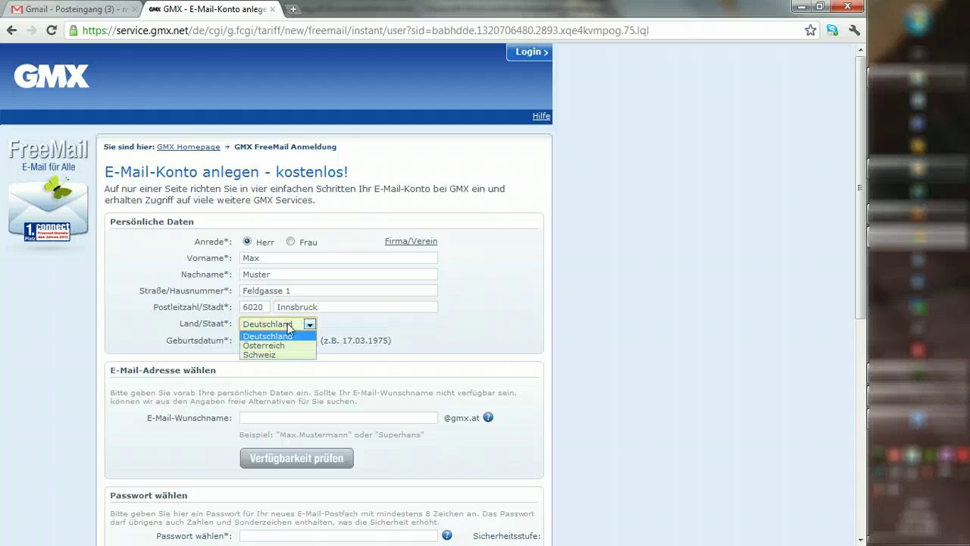
click(265, 345)
click(248, 340)
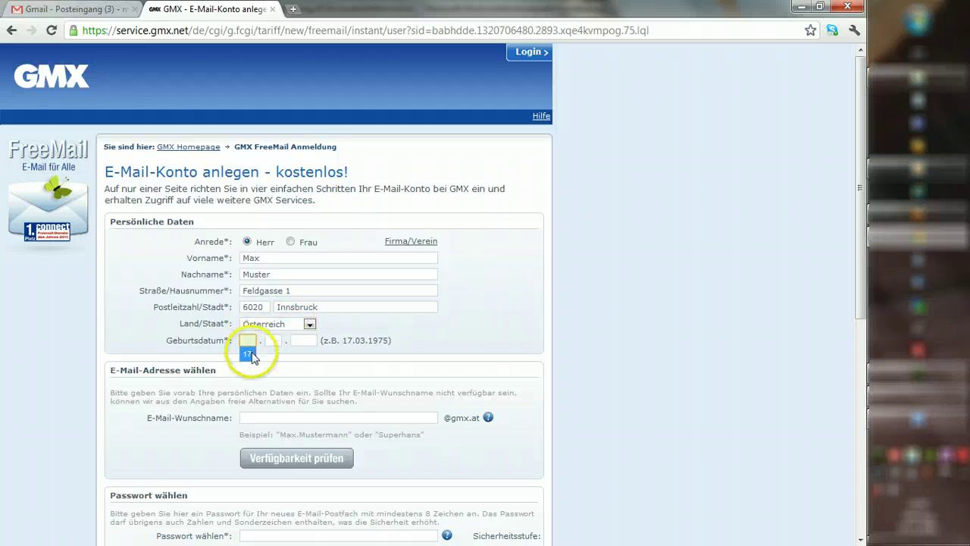
click(248, 353)
click(271, 341)
click(271, 354)
click(303, 341)
click(305, 353)
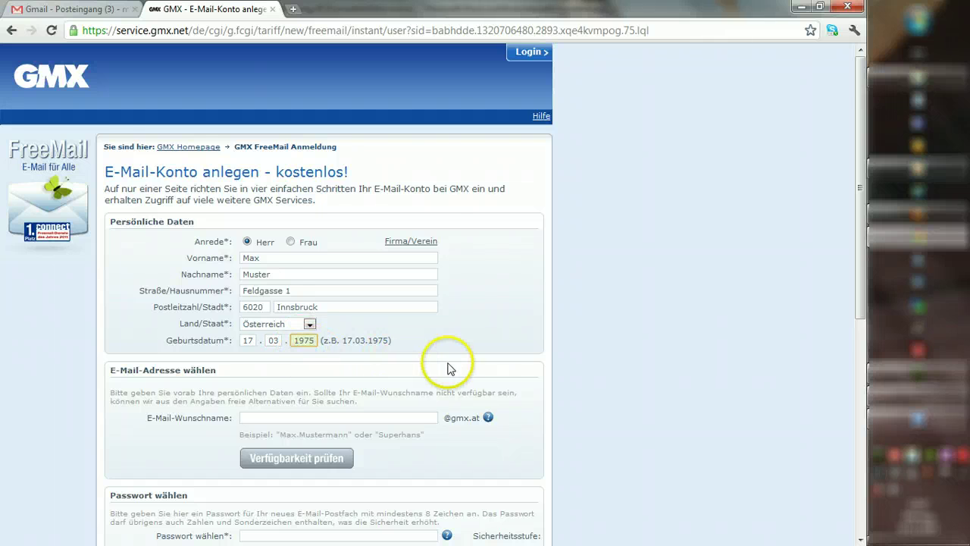
scroll(440, 363, down, 1)
click(359, 345)
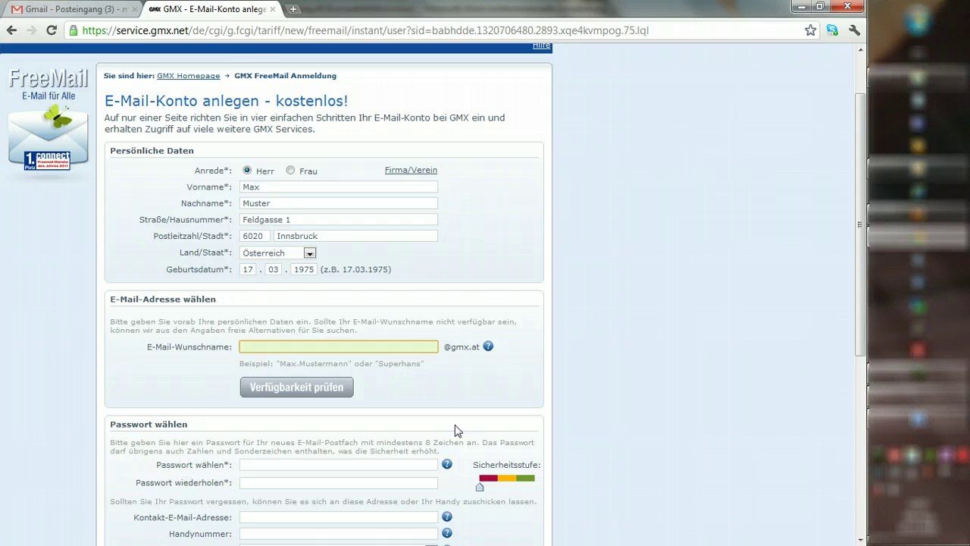
Step: Enter the desired e-mail name, check its availability at gmx.at, and review the alternative addresses offered
text(m.mu)
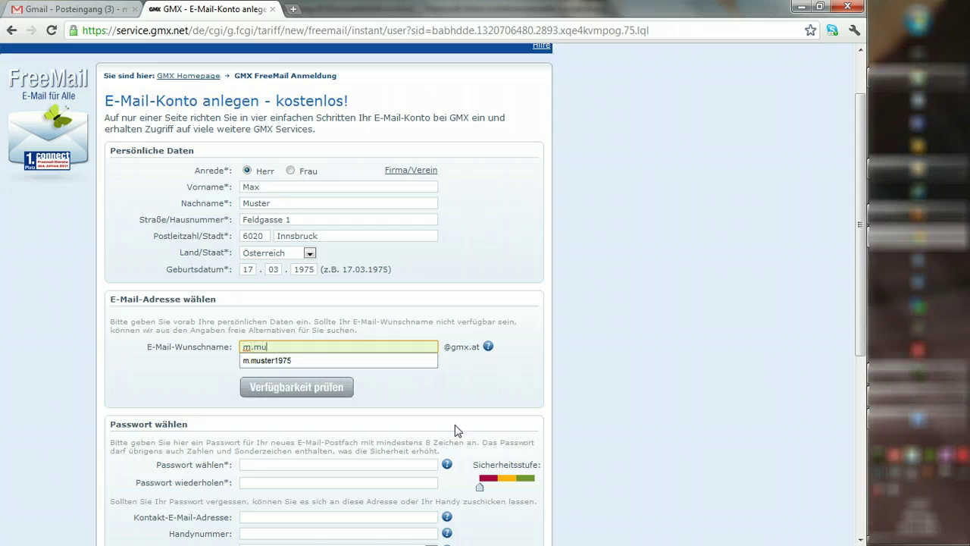
key(BackSpace)
key(BackSpace)
key(BackSpace)
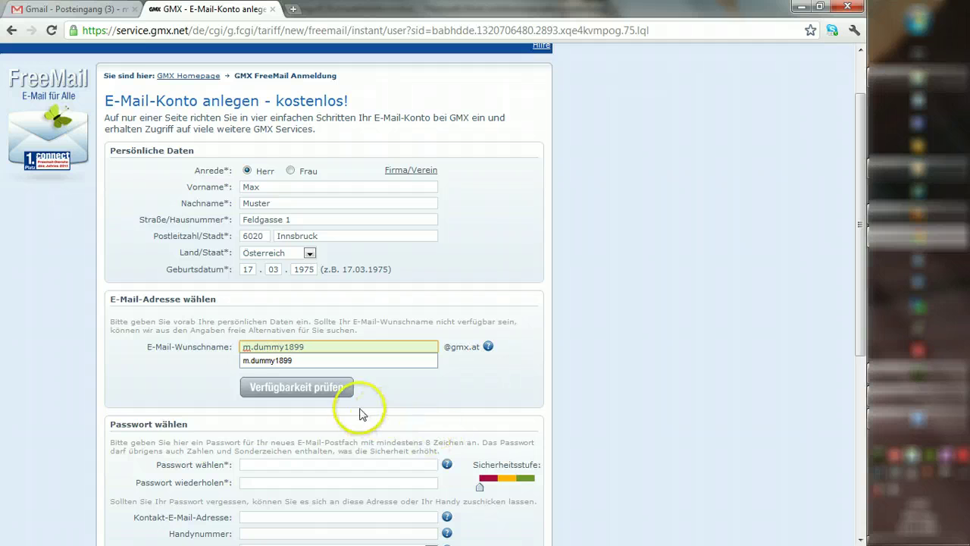
click(342, 391)
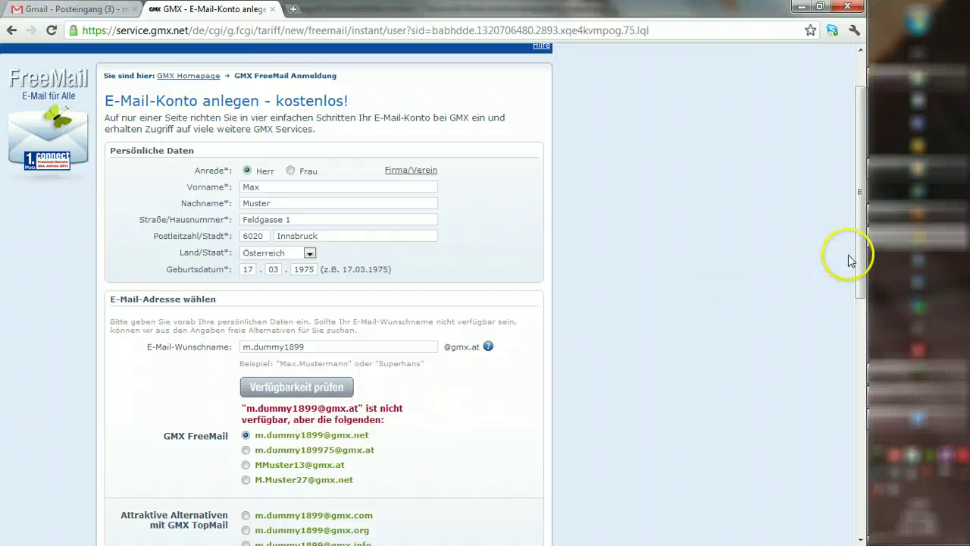
drag(859, 275, 861, 399)
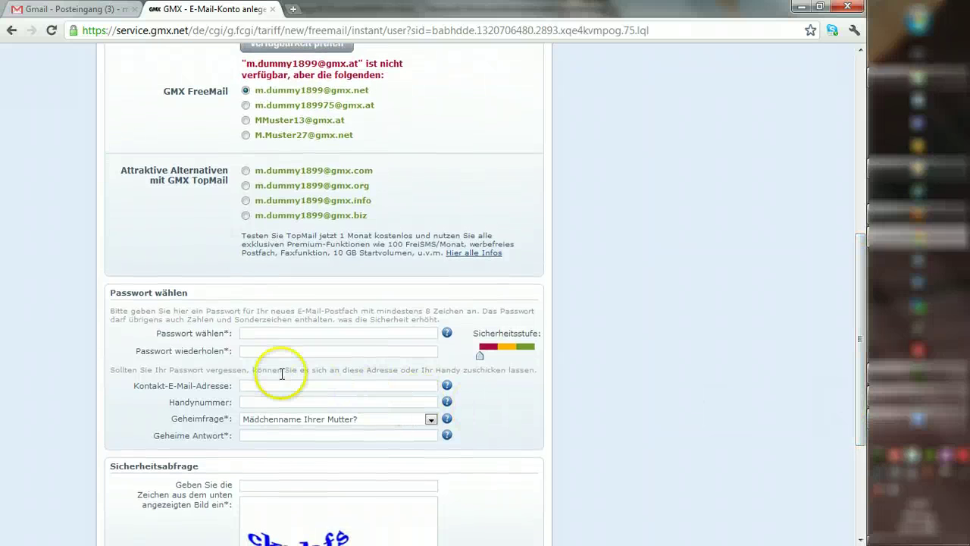
Step: Enter and confirm the account password, and type the secret answer for 'Mädchenname Ihrer Mutter?'
click(270, 333)
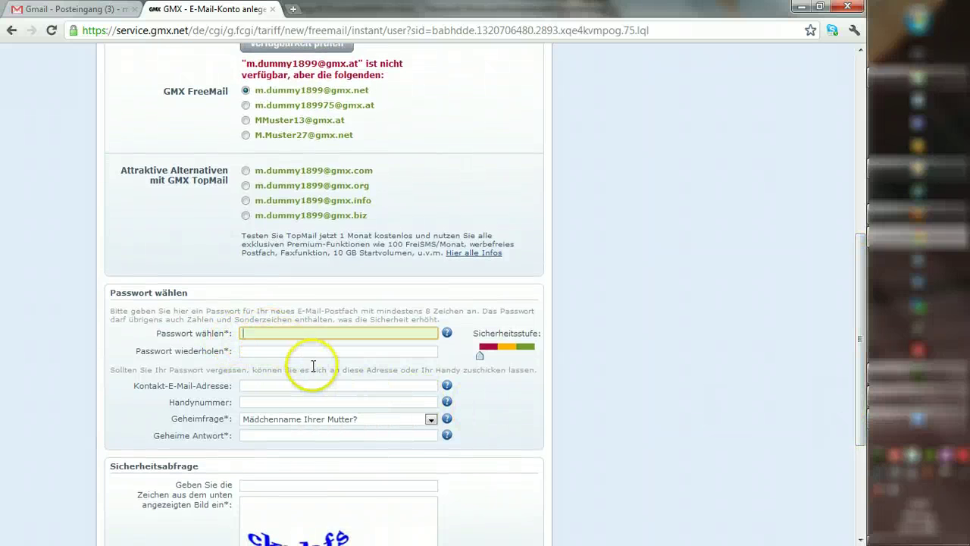
text(••••••)
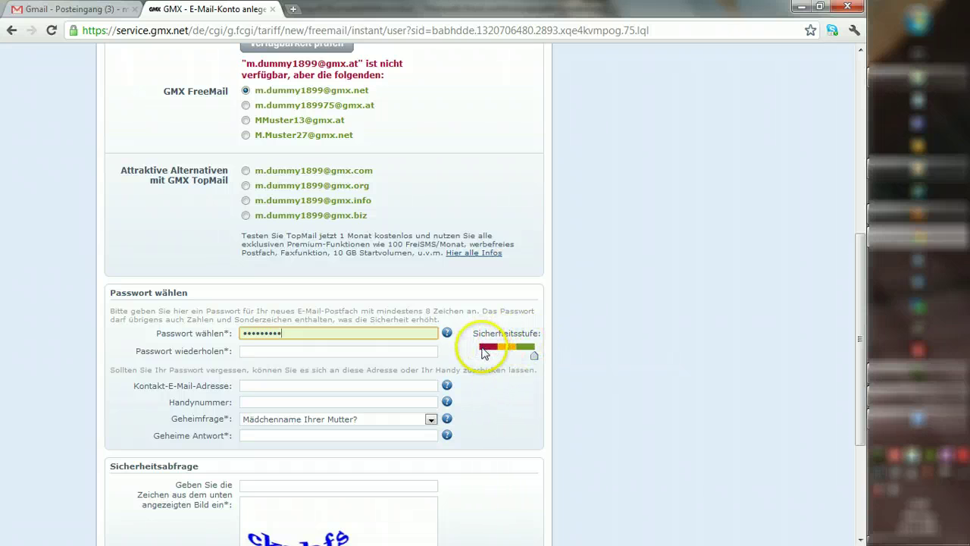
click(299, 352)
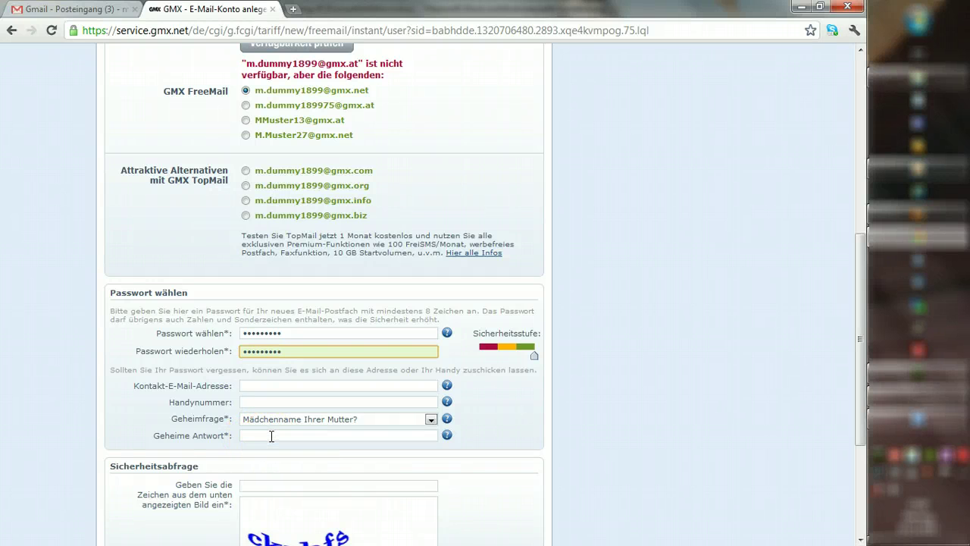
click(272, 437)
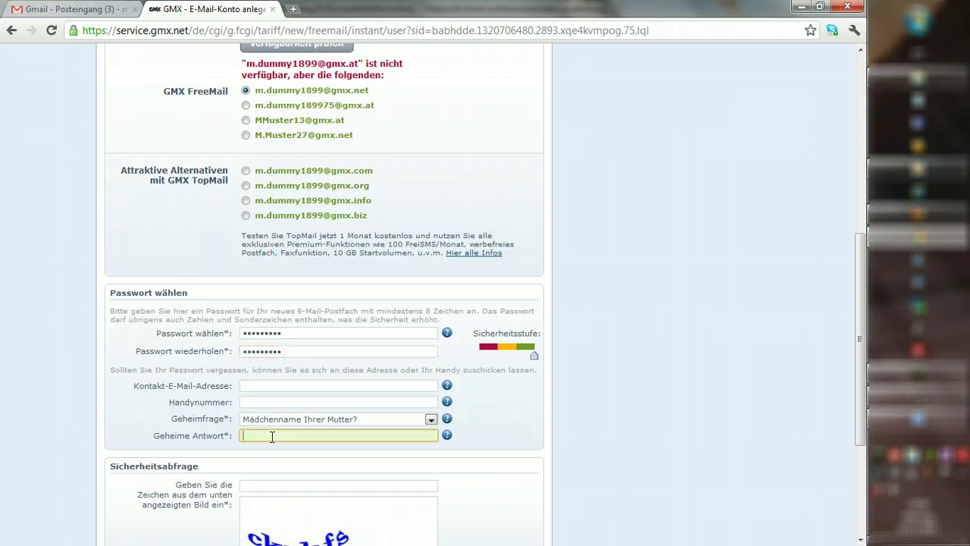
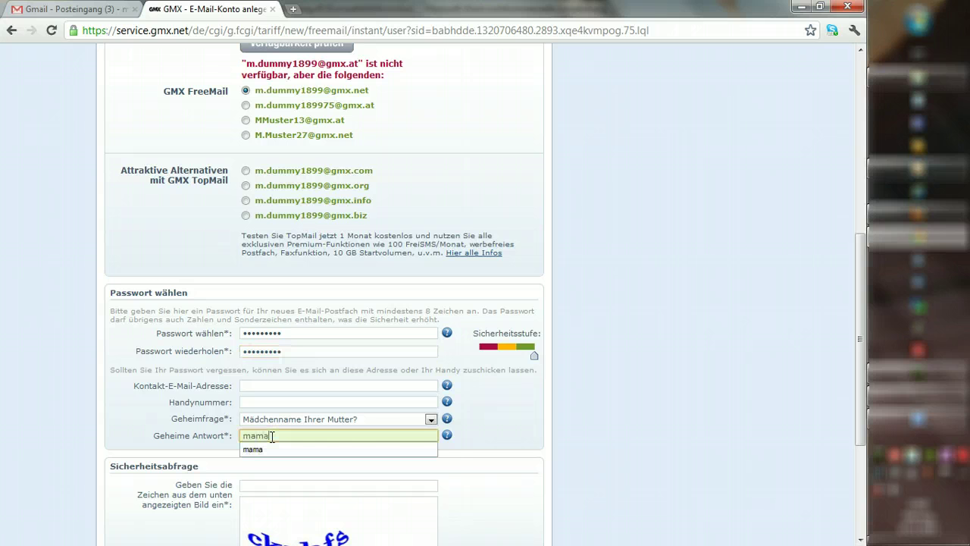
drag(863, 344, 860, 433)
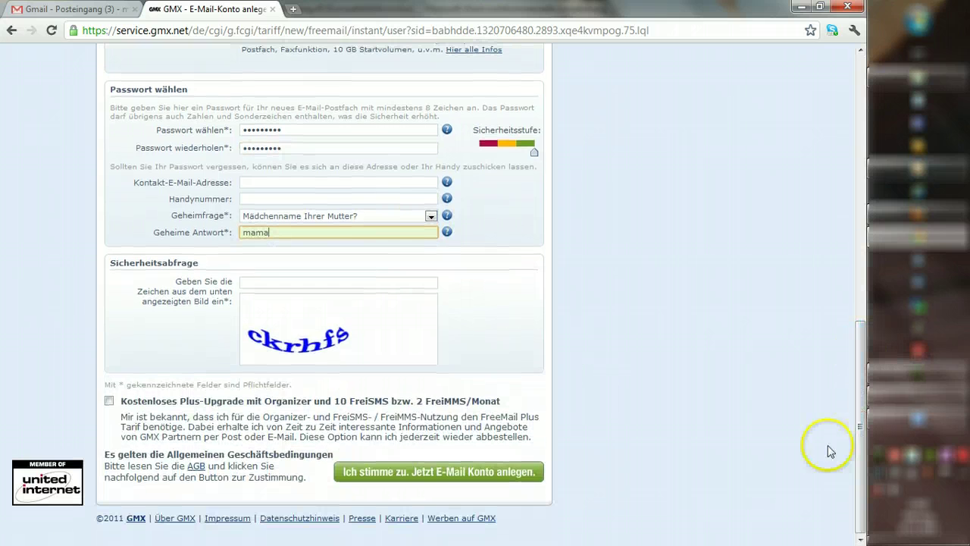
Step: Type the captcha image's characters into the Sicherheitsabfrage field, then return to the page top
click(263, 281)
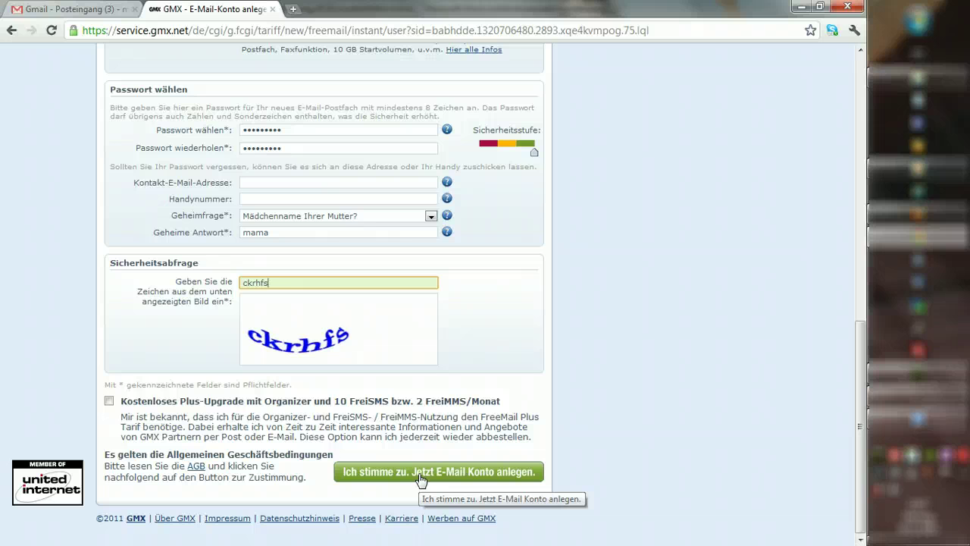
drag(860, 450, 822, 169)
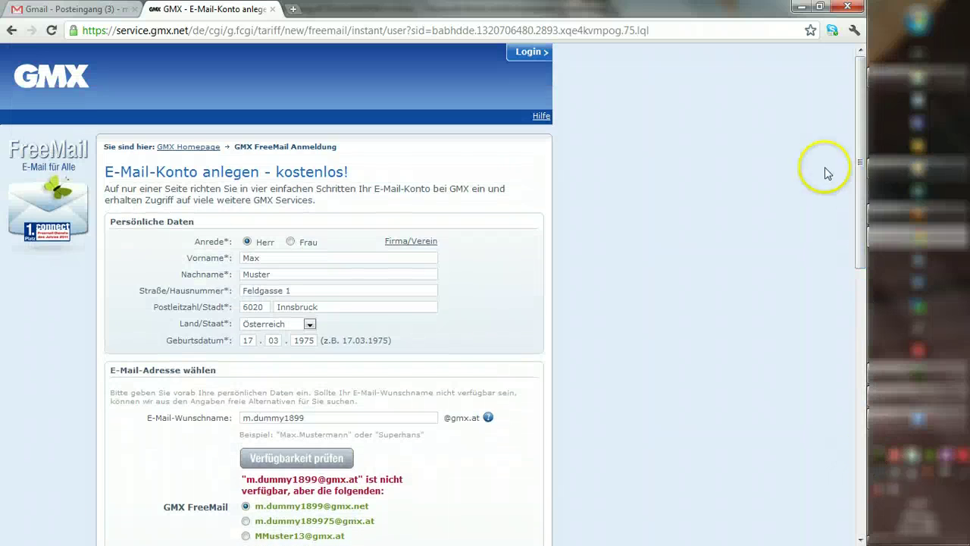
Step: Log in to FreeMail with the new gmx.at address and its password
click(519, 55)
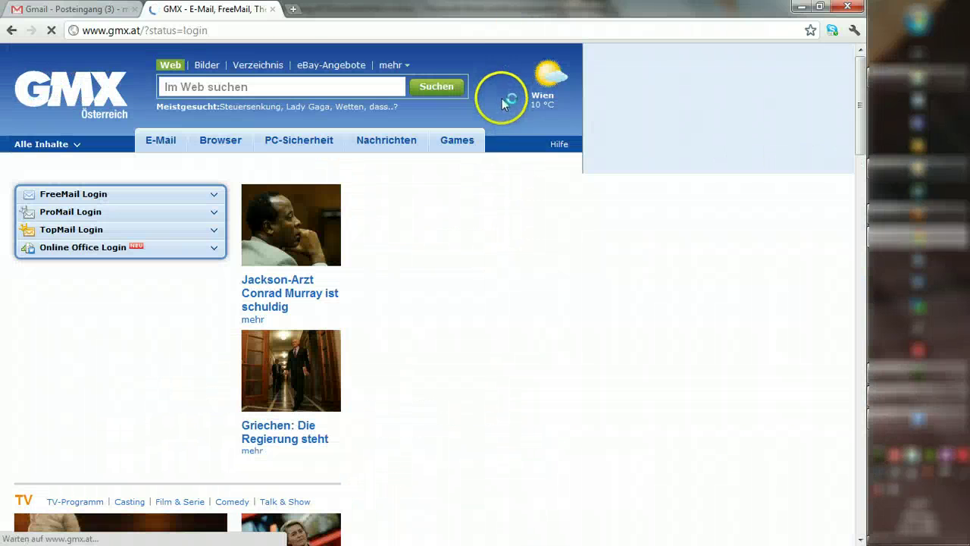
click(118, 215)
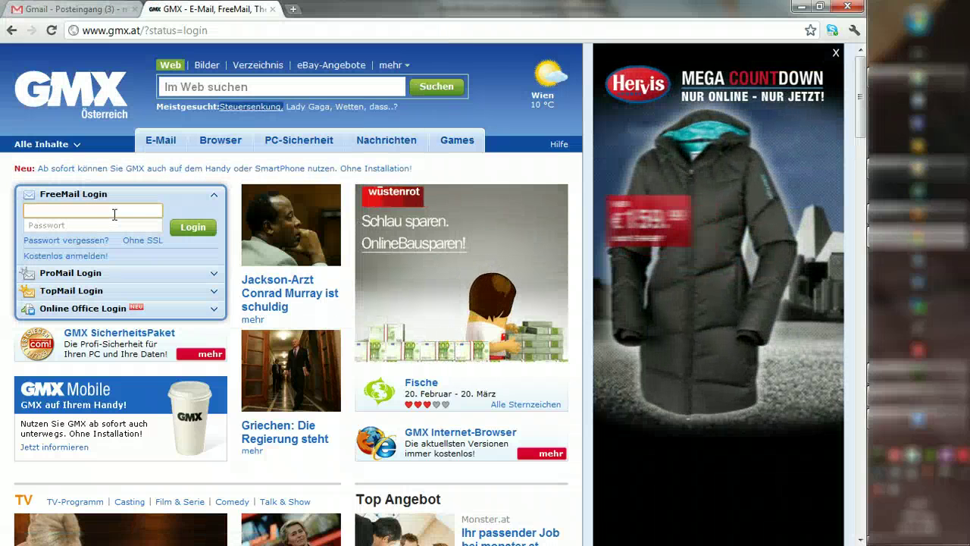
click(119, 217)
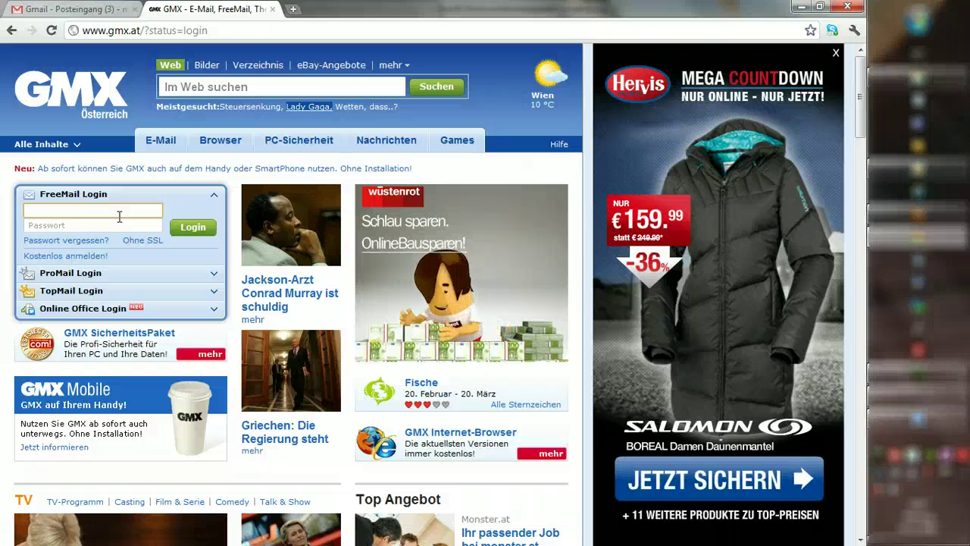
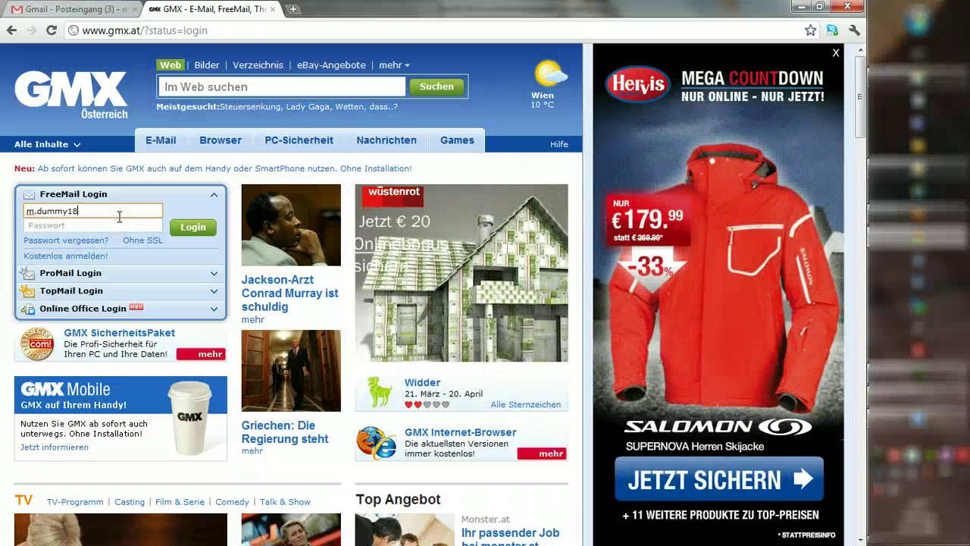
key(Tab)
text(•••••••)
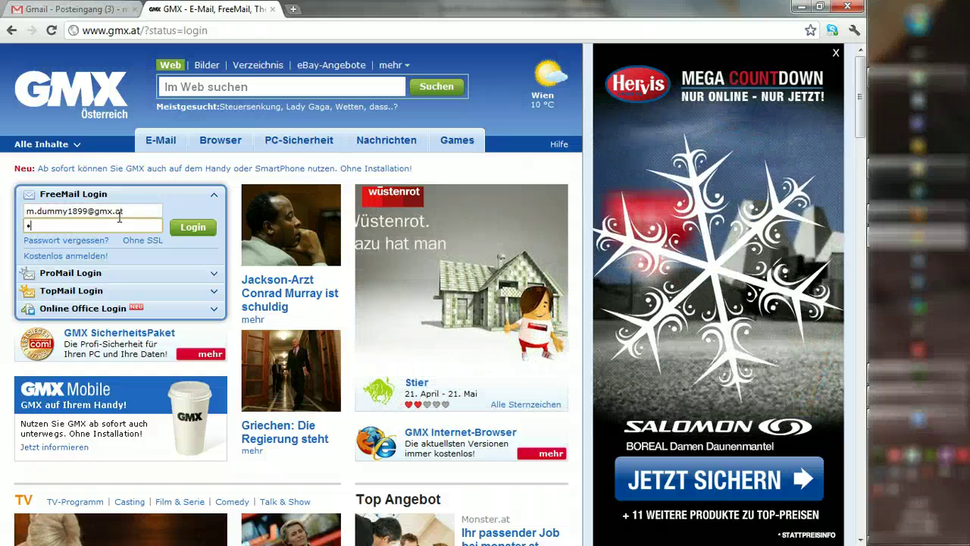
text(••)
click(190, 230)
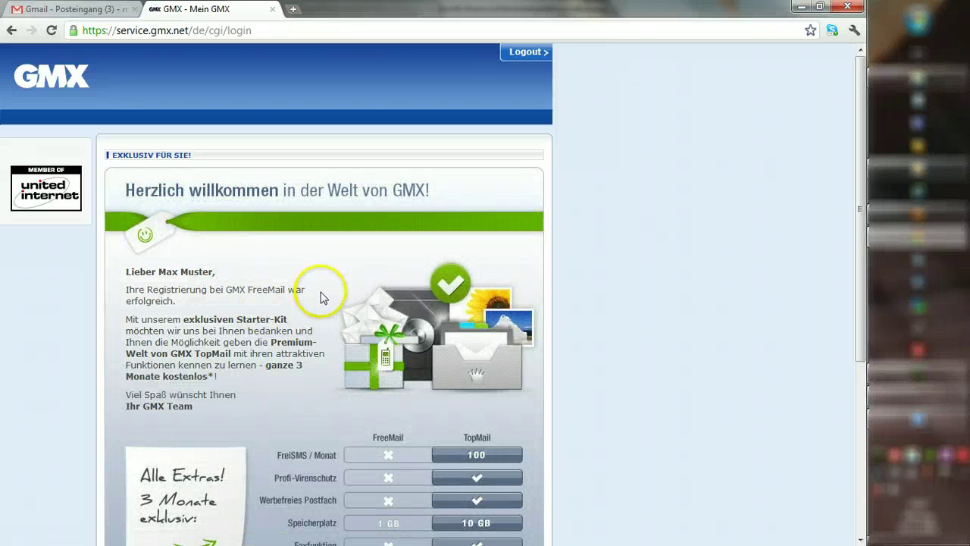
Step: Skip the TopMail offer on the welcome page and continue via 'weiter zum Postfach'
scroll(329, 287, down, 3)
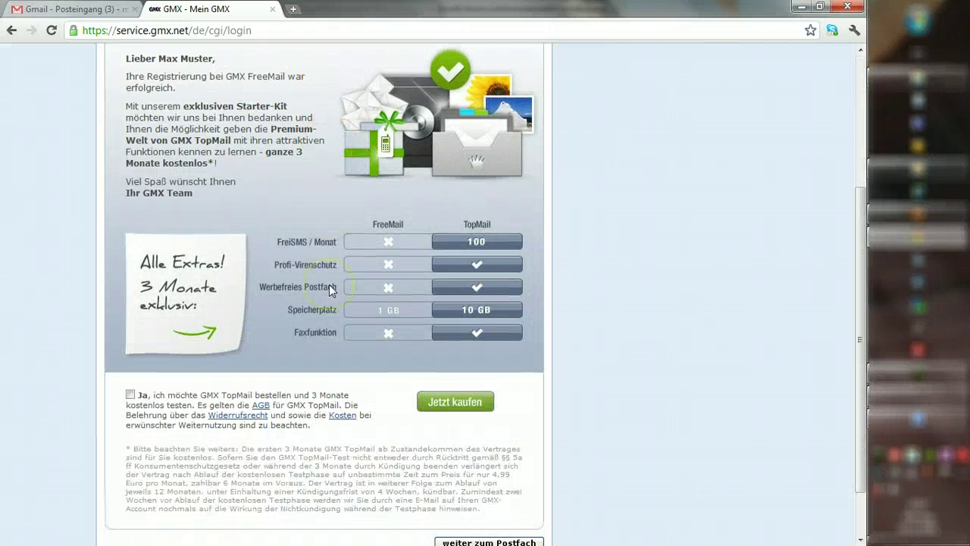
scroll(330, 291, down, 1)
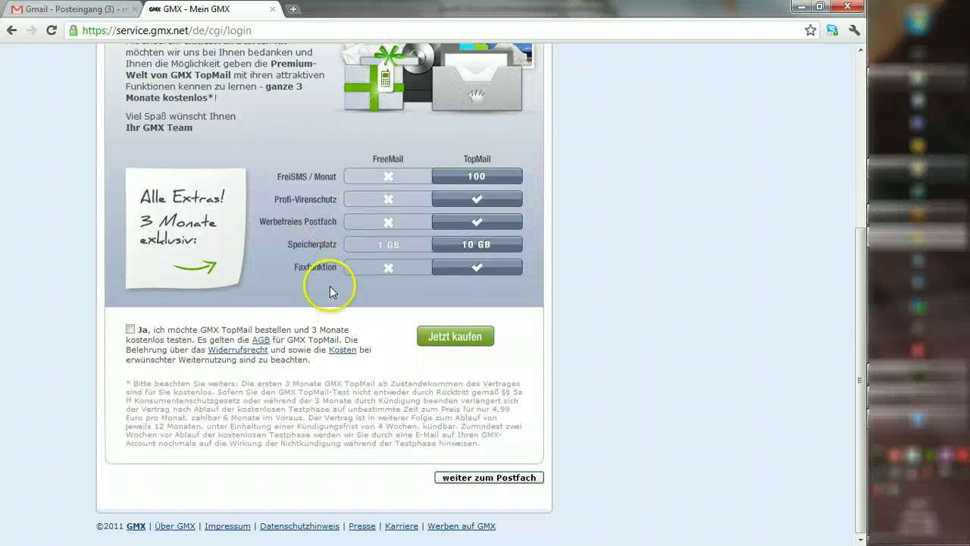
scroll(331, 287, up, 5)
scroll(332, 287, down, 5)
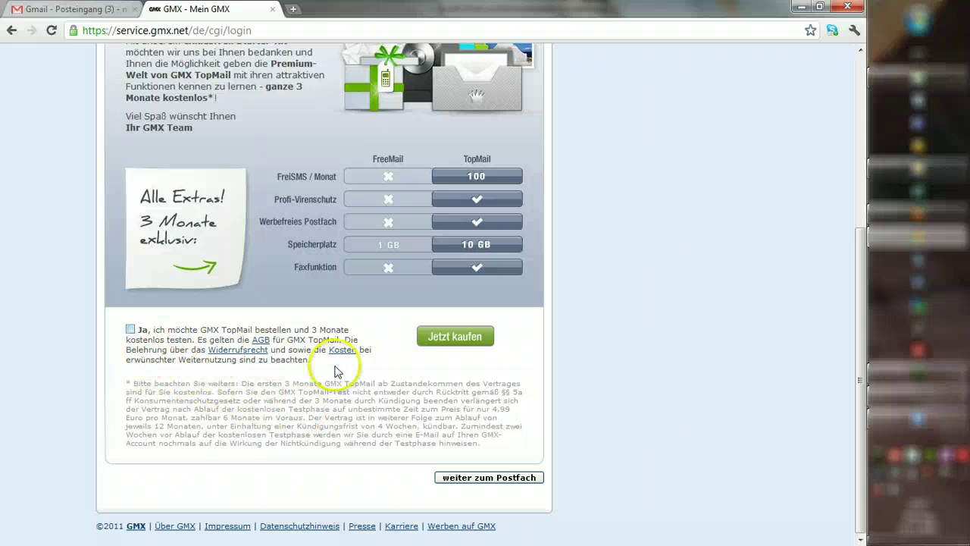
click(502, 478)
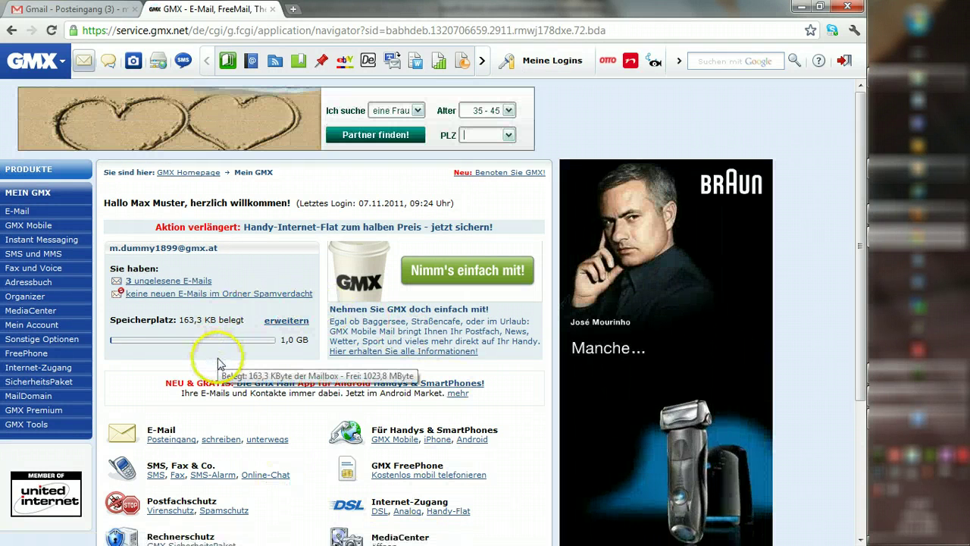
scroll(84, 396, down, 3)
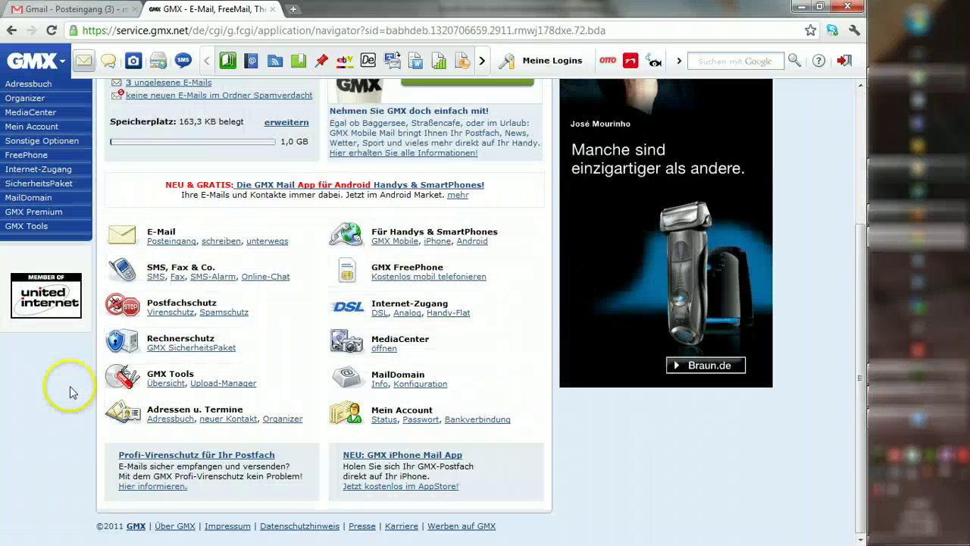
click(282, 414)
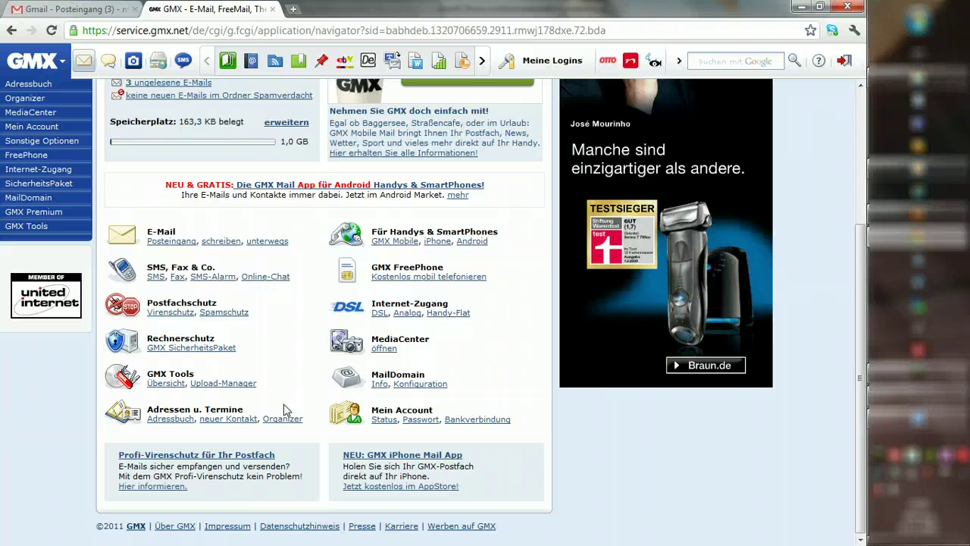
scroll(284, 409, up, 1)
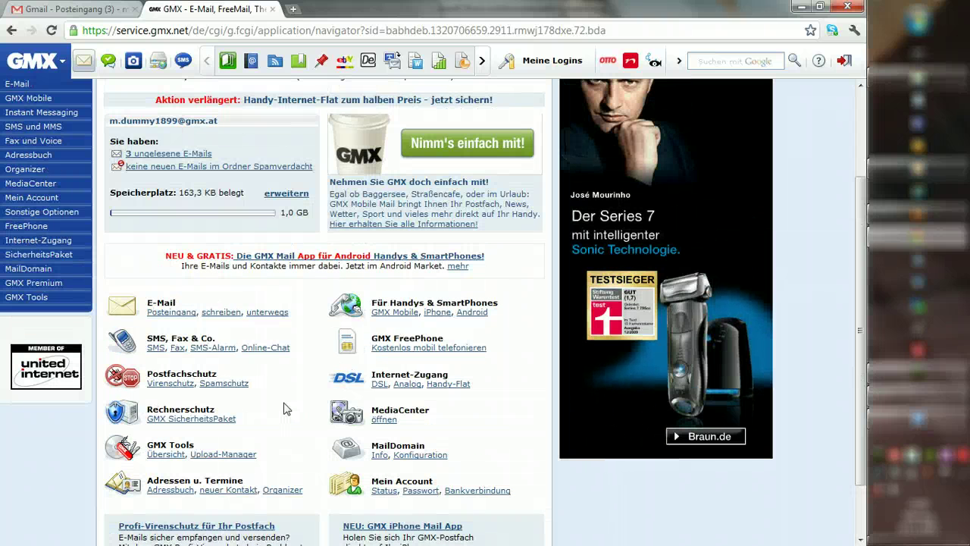
click(339, 392)
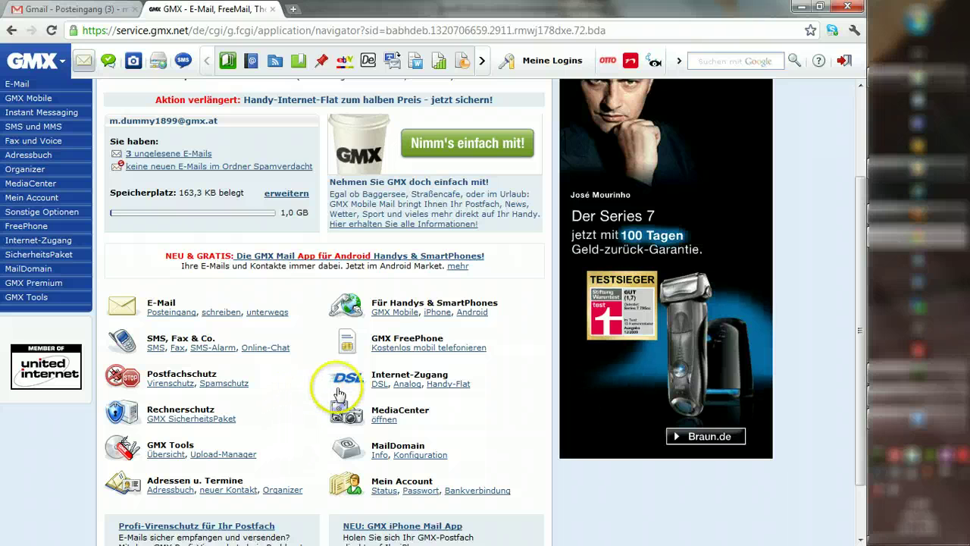